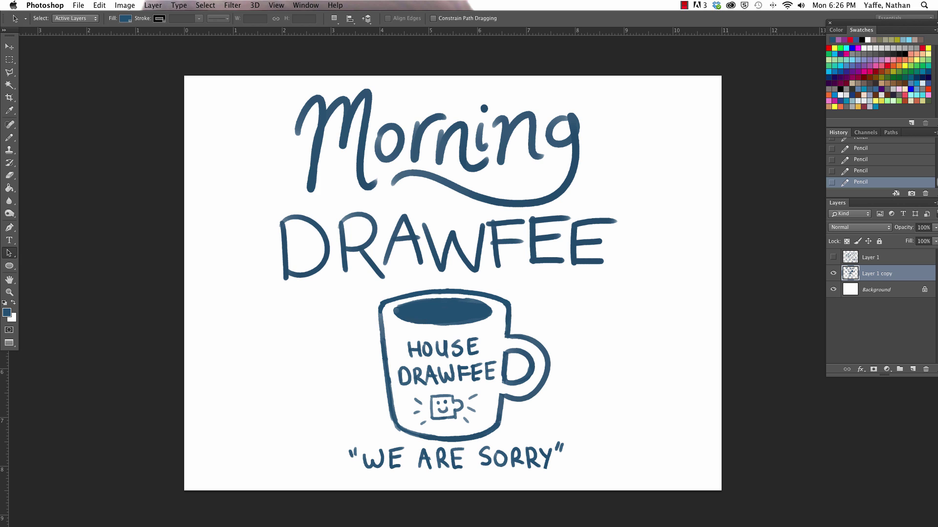
Add a new layer directly above the Background layer and hide Layer 1 copy.
{"action": "left_click", "coordinate": [886, 292]}
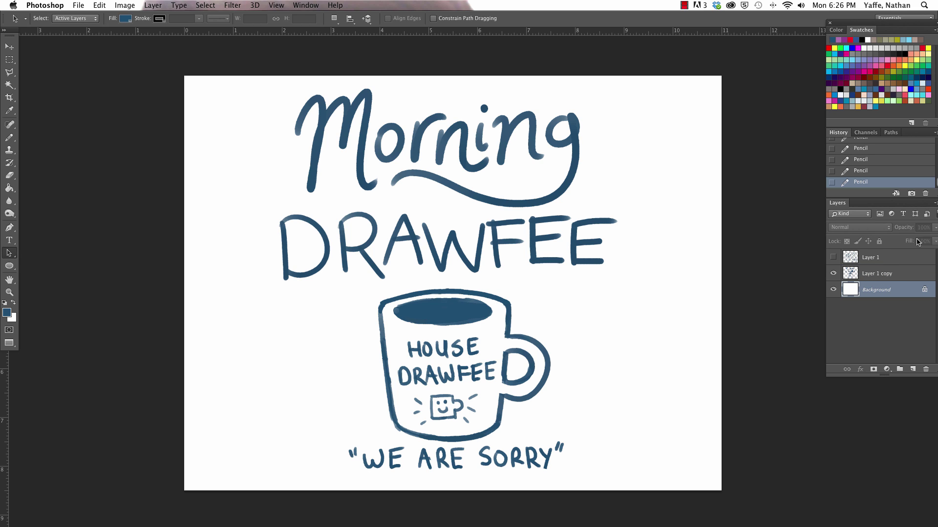
{"action": "left_click", "coordinate": [912, 370]}
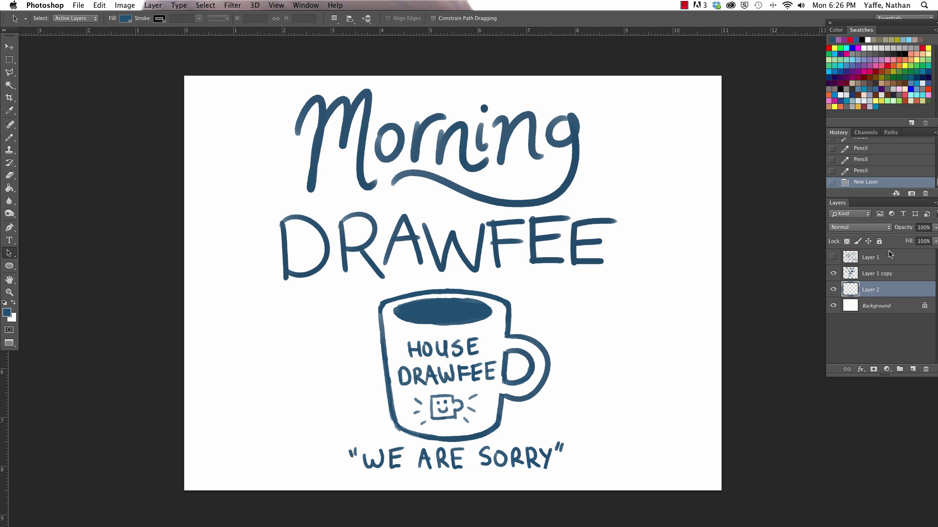
{"action": "left_click", "coordinate": [833, 274]}
With the Pencil tool, draw a tall arched head outline in the upper middle of the canvas.
{"action": "key", "text": "b"}
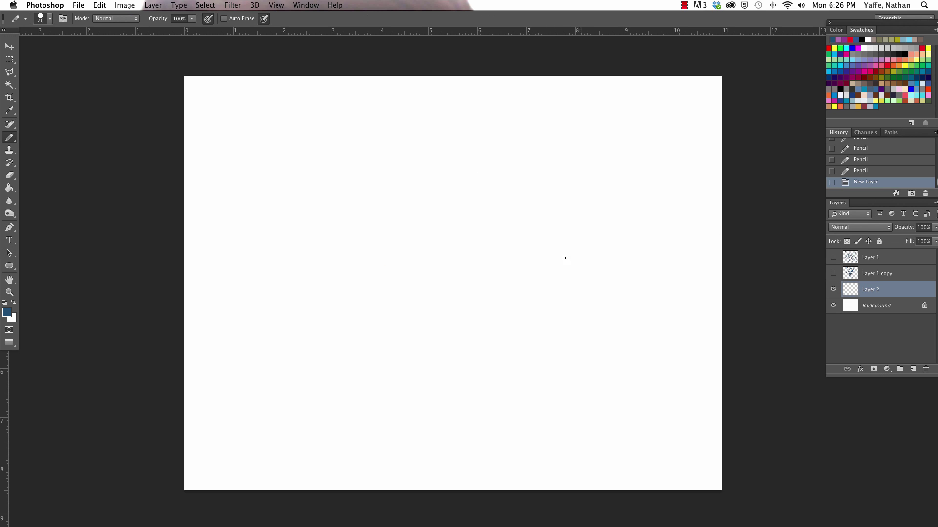
{"action": "right_click", "coordinate": [723, 215]}
{"action": "left_click", "coordinate": [723, 217]}
{"action": "mouse_move", "coordinate": [414, 210]}
{"action": "left_mouse_down"}
{"action": "mouse_move", "coordinate": [445, 160]}
{"action": "mouse_move", "coordinate": [471, 178]}
{"action": "left_mouse_up"}
{"action": "key", "text": "super+z"}
{"action": "mouse_move", "coordinate": [405, 210]}
{"action": "left_mouse_down"}
{"action": "mouse_move", "coordinate": [418, 165]}
{"action": "mouse_move", "coordinate": [451, 150]}
{"action": "mouse_move", "coordinate": [488, 204]}
{"action": "left_mouse_up"}
{"action": "key", "text": "super+z"}
{"action": "mouse_move", "coordinate": [404, 212]}
{"action": "left_mouse_down"}
{"action": "mouse_move", "coordinate": [445, 145]}
{"action": "mouse_move", "coordinate": [488, 213]}
{"action": "left_mouse_up"}
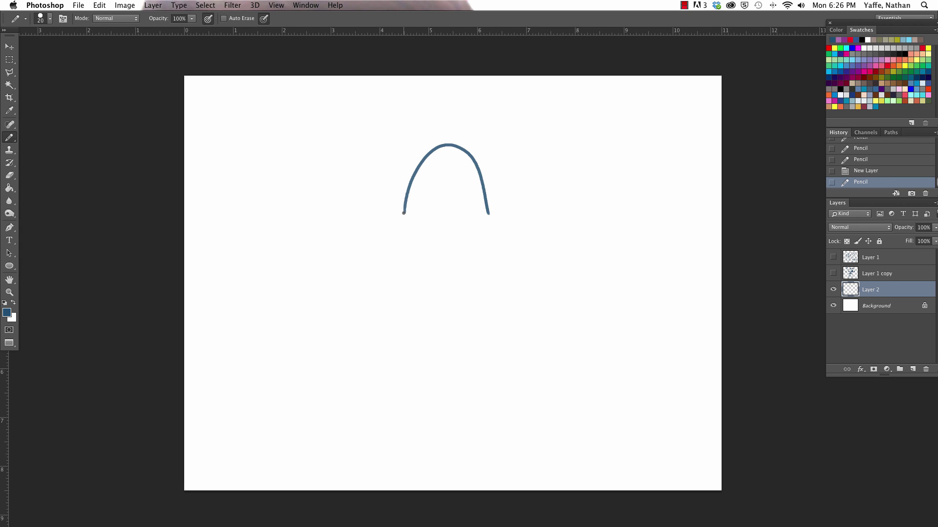
Draw both shoulder lines and the left-hand arm with a clawed hand and ragged fur along its underside.
{"action": "mouse_move", "coordinate": [403, 212]}
{"action": "left_mouse_down"}
{"action": "mouse_move", "coordinate": [359, 219]}
{"action": "mouse_move", "coordinate": [287, 167]}
{"action": "left_mouse_up"}
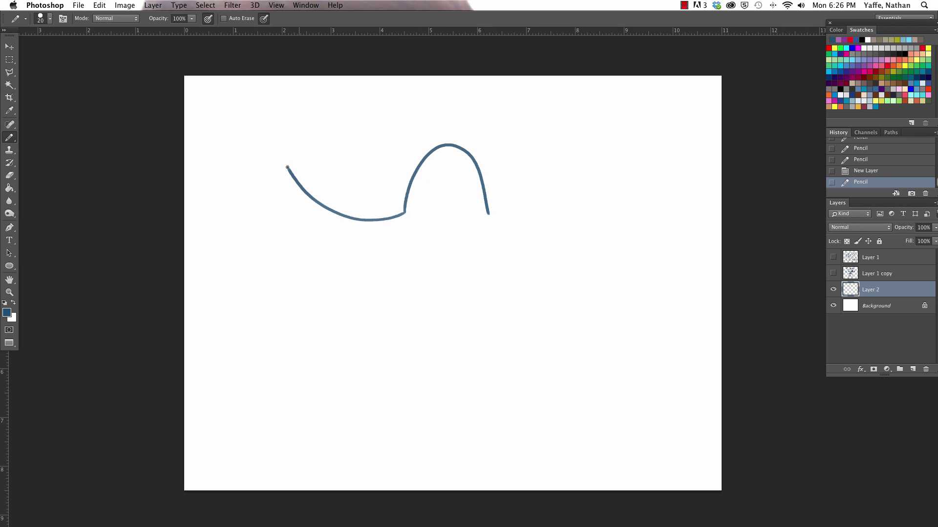
{"action": "left_click", "coordinate": [488, 213]}
{"action": "left_click_drag", "start_coordinate": [488, 215], "coordinate": [550, 177]}
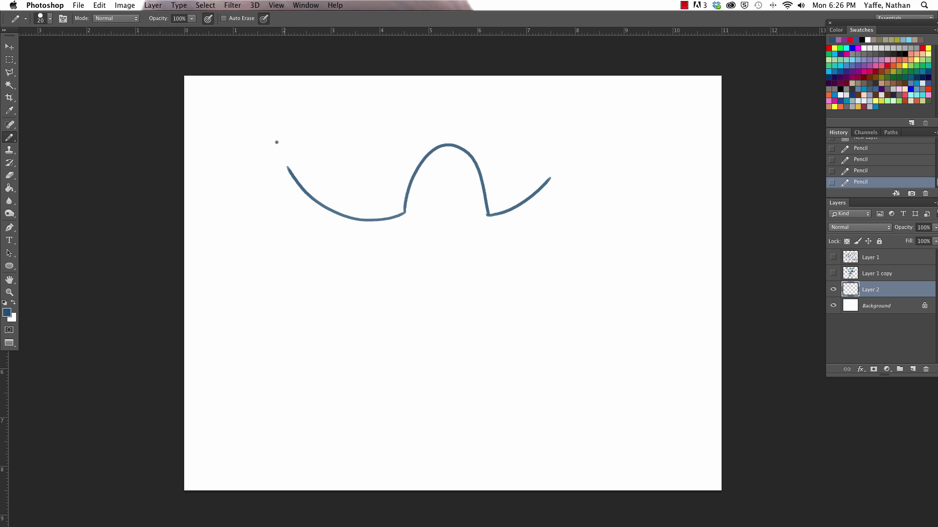
{"action": "mouse_move", "coordinate": [288, 169]}
{"action": "left_mouse_down"}
{"action": "mouse_move", "coordinate": [256, 159]}
{"action": "mouse_move", "coordinate": [236, 197]}
{"action": "left_mouse_up"}
{"action": "mouse_move", "coordinate": [252, 164]}
{"action": "left_mouse_down"}
{"action": "mouse_move", "coordinate": [249, 198]}
{"action": "mouse_move", "coordinate": [255, 167]}
{"action": "mouse_move", "coordinate": [260, 200]}
{"action": "mouse_move", "coordinate": [266, 187]}
{"action": "mouse_move", "coordinate": [293, 252]}
{"action": "mouse_move", "coordinate": [344, 257]}
{"action": "mouse_move", "coordinate": [373, 273]}
{"action": "left_mouse_up"}
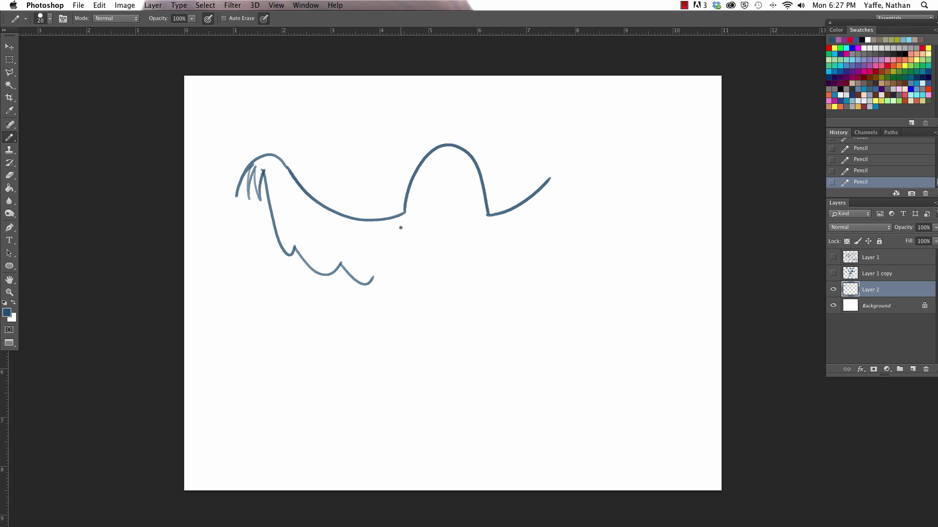
Draw both curved sides of the torso and the raised right-hand arm with claws and scalloped fur.
{"action": "left_click_drag", "start_coordinate": [400, 228], "coordinate": [397, 344]}
{"action": "left_click_drag", "start_coordinate": [496, 232], "coordinate": [463, 295]}
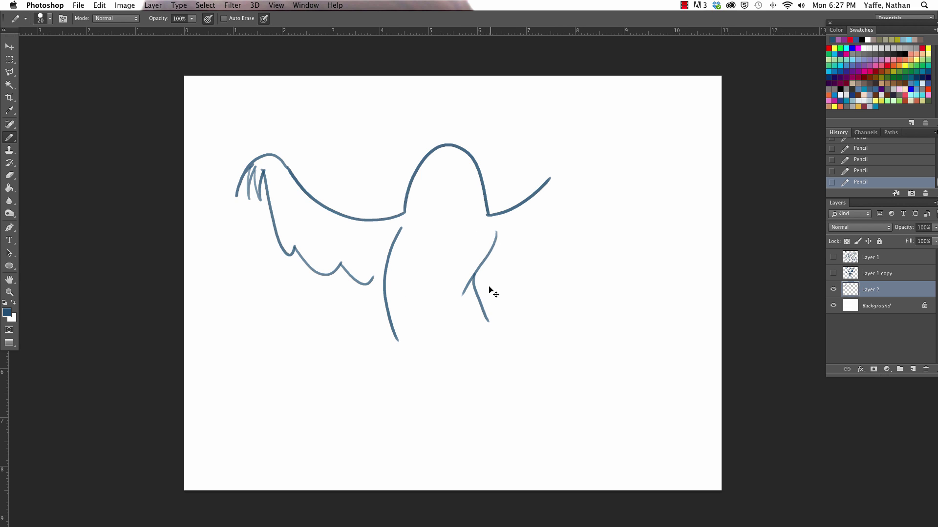
{"action": "key", "text": "super+z"}
{"action": "mouse_move", "coordinate": [498, 227]}
{"action": "left_mouse_down"}
{"action": "mouse_move", "coordinate": [478, 292]}
{"action": "mouse_move", "coordinate": [491, 327]}
{"action": "left_mouse_up"}
{"action": "mouse_move", "coordinate": [550, 179]}
{"action": "left_mouse_down"}
{"action": "mouse_move", "coordinate": [573, 105]}
{"action": "mouse_move", "coordinate": [583, 105]}
{"action": "mouse_move", "coordinate": [595, 140]}
{"action": "mouse_move", "coordinate": [587, 124]}
{"action": "mouse_move", "coordinate": [586, 146]}
{"action": "mouse_move", "coordinate": [578, 122]}
{"action": "mouse_move", "coordinate": [581, 151]}
{"action": "mouse_move", "coordinate": [566, 126]}
{"action": "left_mouse_up"}
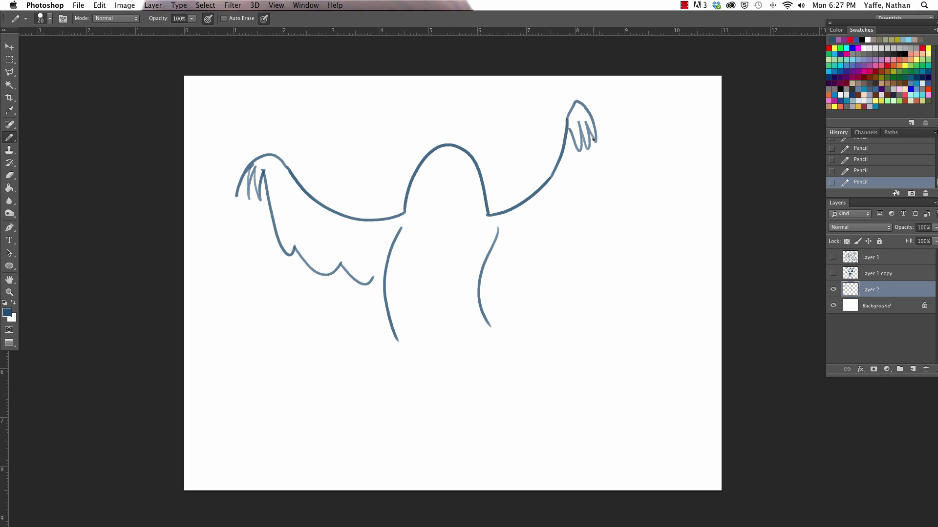
{"action": "mouse_move", "coordinate": [592, 140]}
{"action": "left_mouse_down"}
{"action": "mouse_move", "coordinate": [605, 215]}
{"action": "mouse_move", "coordinate": [598, 211]}
{"action": "mouse_move", "coordinate": [564, 265]}
{"action": "mouse_move", "coordinate": [553, 247]}
{"action": "mouse_move", "coordinate": [515, 288]}
{"action": "mouse_move", "coordinate": [508, 270]}
{"action": "mouse_move", "coordinate": [474, 291]}
{"action": "left_mouse_up"}
Erase the right torso line above the arm fur, redraw it as a thin curve, and join the left arm's fur to the torso.
{"action": "key", "text": "e"}
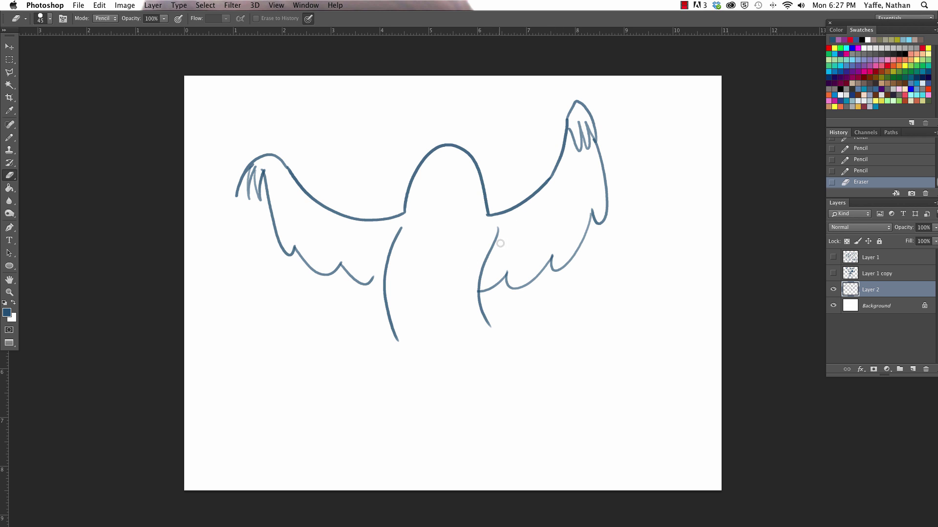
{"action": "mouse_move", "coordinate": [500, 245]}
{"action": "left_mouse_down"}
{"action": "mouse_move", "coordinate": [494, 229]}
{"action": "mouse_move", "coordinate": [479, 288]}
{"action": "left_mouse_up"}
{"action": "key", "text": "b"}
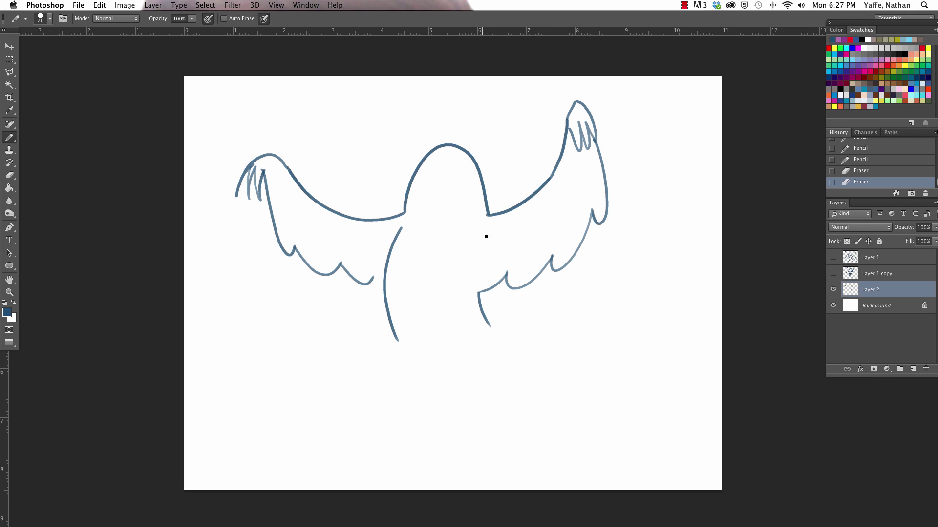
{"action": "left_click_drag", "start_coordinate": [480, 223], "coordinate": [476, 280]}
{"action": "key", "text": "cmd+z"}
{"action": "left_click_drag", "start_coordinate": [478, 226], "coordinate": [473, 292]}
{"action": "left_click_drag", "start_coordinate": [373, 277], "coordinate": [385, 292]}
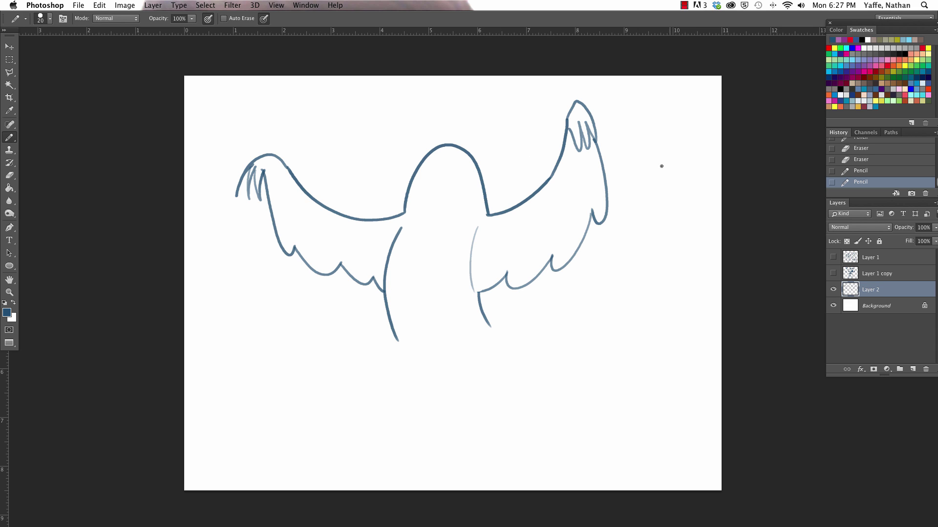
Erase the lower right torso line and redraw it slightly farther out below the arm fur.
{"action": "key", "text": "e"}
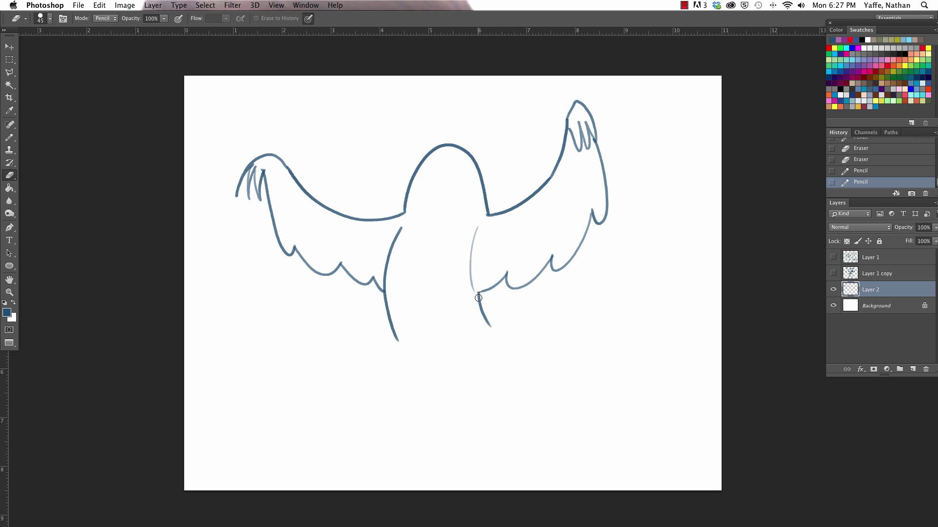
{"action": "mouse_move", "coordinate": [478, 294]}
{"action": "left_mouse_down"}
{"action": "mouse_move", "coordinate": [487, 321]}
{"action": "mouse_move", "coordinate": [479, 299]}
{"action": "mouse_move", "coordinate": [492, 275]}
{"action": "mouse_move", "coordinate": [511, 282]}
{"action": "mouse_move", "coordinate": [492, 297]}
{"action": "mouse_move", "coordinate": [504, 330]}
{"action": "left_mouse_up"}
{"action": "key", "text": "b"}
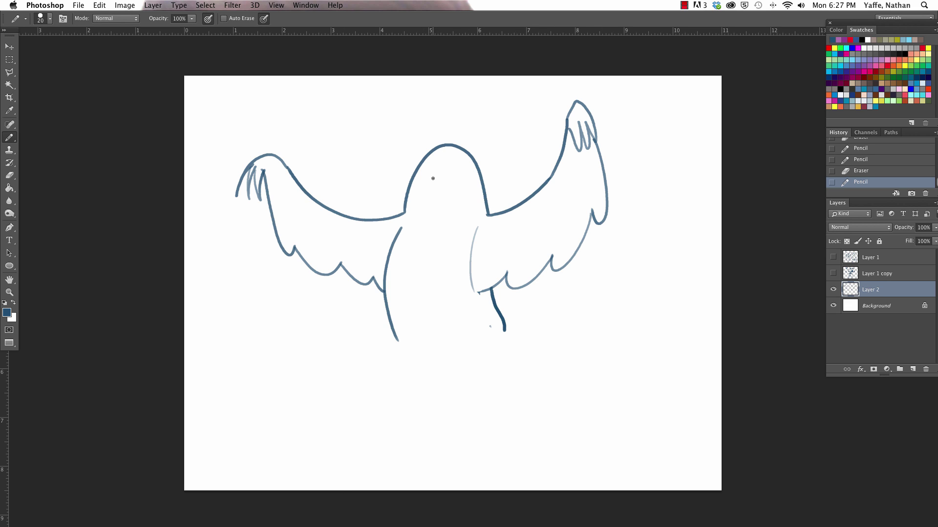
Draw the sloth's nose, eyes and smiling mouth inside the head outline.
{"action": "left_click_drag", "start_coordinate": [434, 180], "coordinate": [440, 180]}
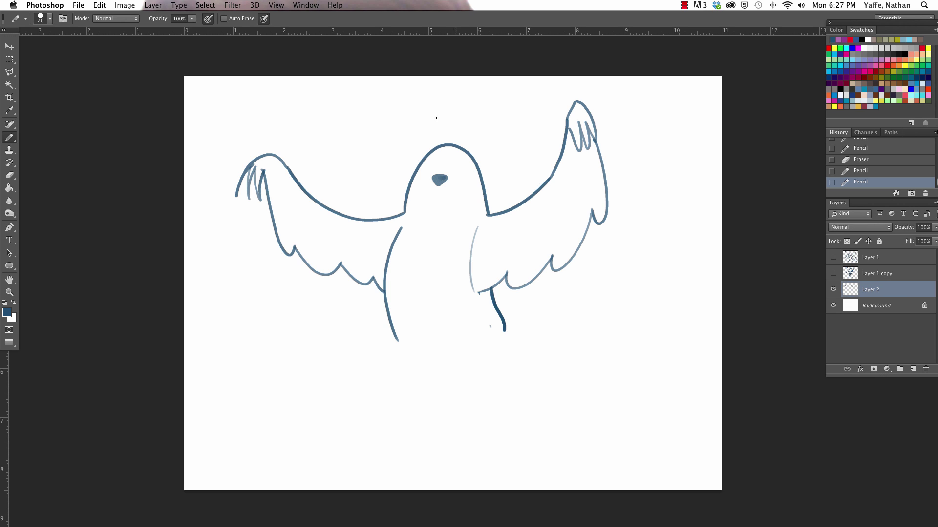
{"action": "left_click_drag", "start_coordinate": [459, 180], "coordinate": [420, 172]}
{"action": "left_click", "coordinate": [456, 177]}
{"action": "left_click_drag", "start_coordinate": [424, 186], "coordinate": [452, 190]}
Shade the eye patches, the band around the forehead and a chin spot using a 50 px Pencil at 30% opacity.
{"action": "key", "text": "bracketright"}
{"action": "key", "text": "bracketright"}
{"action": "key", "text": "bracketright"}
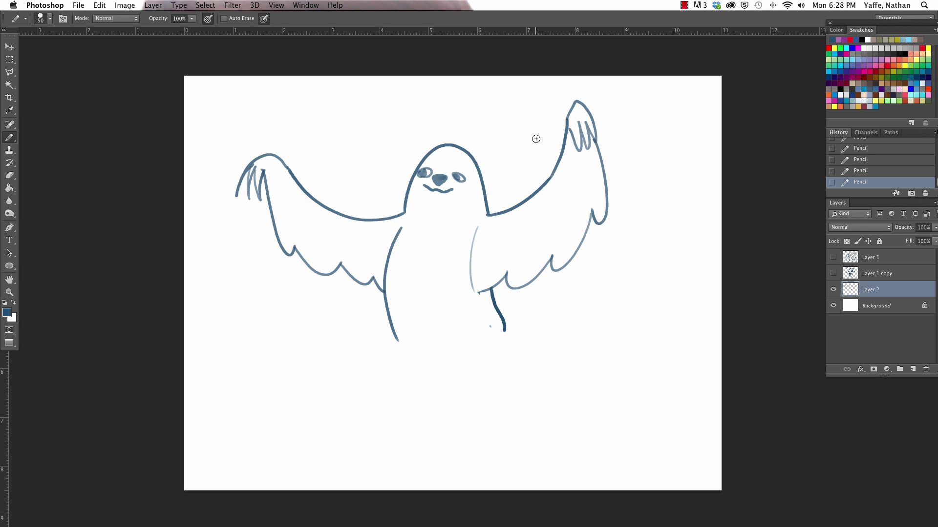
{"action": "key", "text": "3"}
{"action": "mouse_move", "coordinate": [459, 185]}
{"action": "left_mouse_down"}
{"action": "mouse_move", "coordinate": [452, 179]}
{"action": "mouse_move", "coordinate": [467, 181]}
{"action": "mouse_move", "coordinate": [460, 172]}
{"action": "mouse_move", "coordinate": [426, 166]}
{"action": "mouse_move", "coordinate": [415, 188]}
{"action": "mouse_move", "coordinate": [413, 180]}
{"action": "mouse_move", "coordinate": [476, 192]}
{"action": "mouse_move", "coordinate": [473, 182]}
{"action": "mouse_move", "coordinate": [481, 191]}
{"action": "left_mouse_up"}
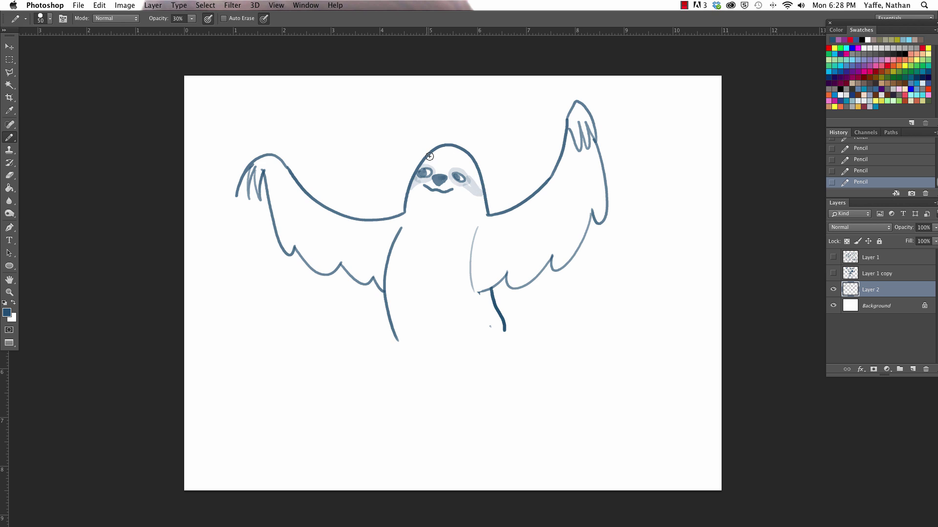
{"action": "mouse_move", "coordinate": [420, 164]}
{"action": "left_mouse_down"}
{"action": "mouse_move", "coordinate": [452, 150]}
{"action": "mouse_move", "coordinate": [481, 187]}
{"action": "left_mouse_up"}
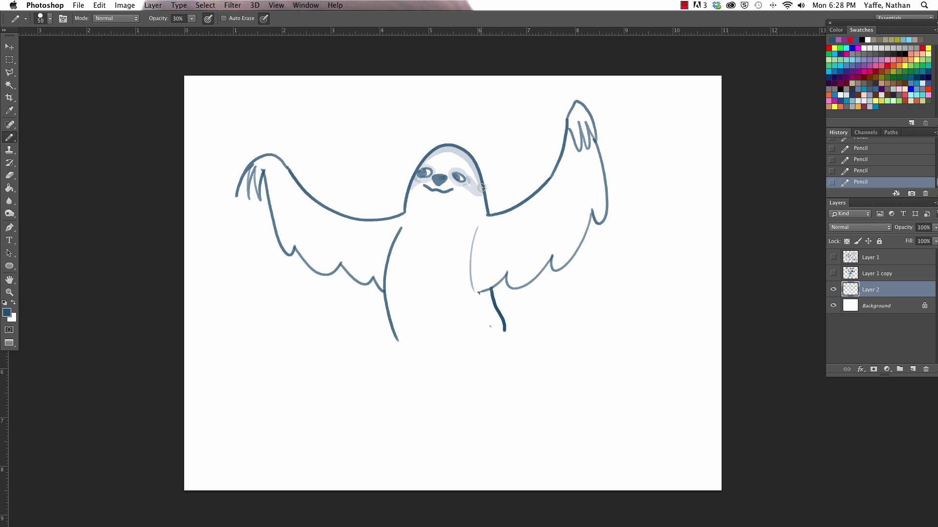
{"action": "left_click", "coordinate": [434, 198]}
Return the Pencil to 20 px and 100% opacity, and draw the outer lines of both bent legs with clawed feet.
{"action": "key", "text": "0"}
{"action": "key", "text": "bracketleft"}
{"action": "key", "text": "bracketleft"}
{"action": "key", "text": "bracketleft"}
{"action": "mouse_move", "coordinate": [397, 340]}
{"action": "left_mouse_down"}
{"action": "mouse_move", "coordinate": [374, 355]}
{"action": "mouse_move", "coordinate": [369, 396]}
{"action": "left_mouse_up"}
{"action": "mouse_move", "coordinate": [501, 333]}
{"action": "left_mouse_down"}
{"action": "mouse_move", "coordinate": [525, 348]}
{"action": "mouse_move", "coordinate": [516, 391]}
{"action": "left_mouse_up"}
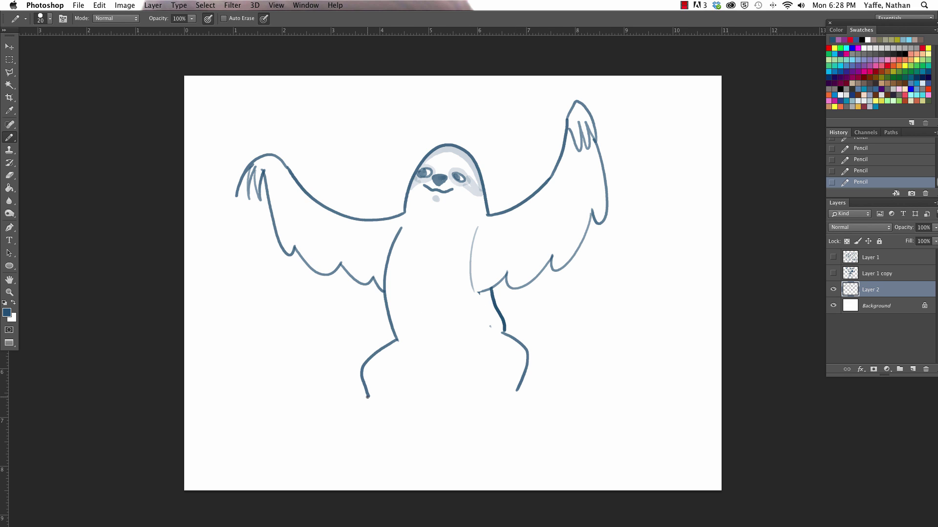
{"action": "mouse_move", "coordinate": [369, 396]}
{"action": "left_mouse_down"}
{"action": "mouse_move", "coordinate": [355, 426]}
{"action": "mouse_move", "coordinate": [387, 397]}
{"action": "left_mouse_up"}
{"action": "mouse_move", "coordinate": [515, 391]}
{"action": "left_mouse_down"}
{"action": "mouse_move", "coordinate": [535, 422]}
{"action": "mouse_move", "coordinate": [519, 406]}
{"action": "mouse_move", "coordinate": [520, 426]}
{"action": "mouse_move", "coordinate": [502, 391]}
{"action": "left_mouse_up"}
Draw the inner leg lines joined across the bottom of the torso and clean up their overlap with the Eraser.
{"action": "mouse_move", "coordinate": [386, 402]}
{"action": "left_mouse_down"}
{"action": "mouse_move", "coordinate": [383, 389]}
{"action": "mouse_move", "coordinate": [415, 360]}
{"action": "left_mouse_up"}
{"action": "left_click_drag", "start_coordinate": [502, 392], "coordinate": [436, 360]}
{"action": "key", "text": "ctrl+z"}
{"action": "mouse_move", "coordinate": [503, 393]}
{"action": "left_mouse_down"}
{"action": "mouse_move", "coordinate": [436, 361]}
{"action": "mouse_move", "coordinate": [411, 361]}
{"action": "mouse_move", "coordinate": [431, 358]}
{"action": "mouse_move", "coordinate": [413, 368]}
{"action": "left_mouse_up"}
{"action": "key", "text": "e"}
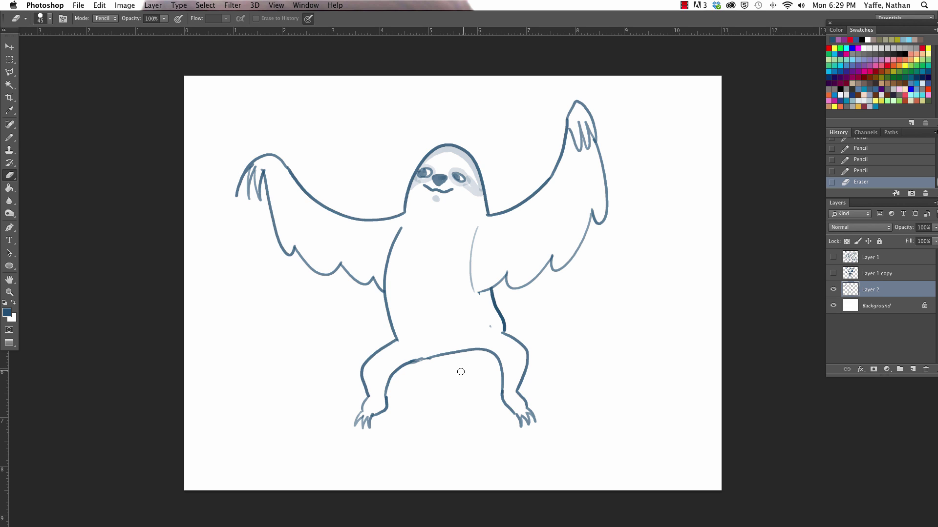
{"action": "key", "text": "b"}
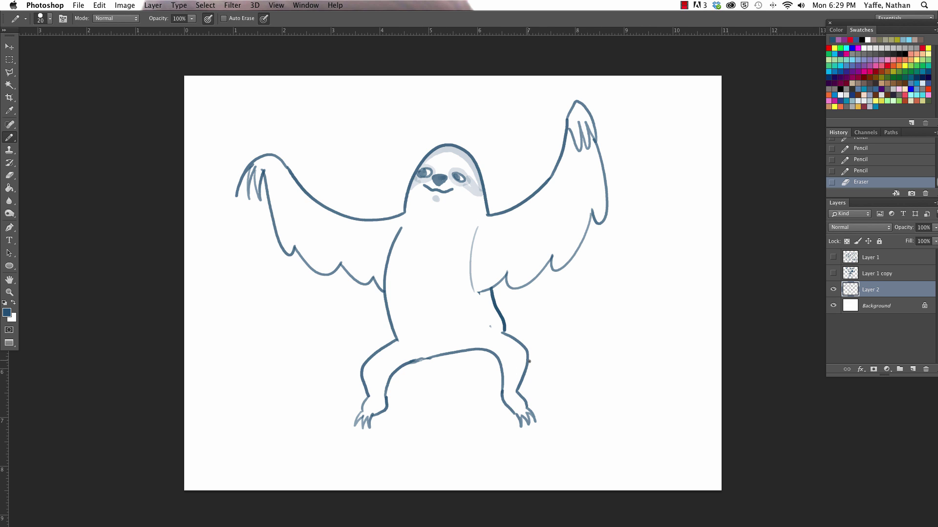
{"action": "key", "text": "l"}
{"action": "left_click", "coordinate": [501, 464]}
{"action": "left_click", "coordinate": [390, 465]}
{"action": "left_click", "coordinate": [270, 401]}
{"action": "left_click", "coordinate": [196, 171]}
{"action": "left_click", "coordinate": [517, 85]}
{"action": "left_click", "coordinate": [609, 84]}
{"action": "left_click", "coordinate": [631, 301]}
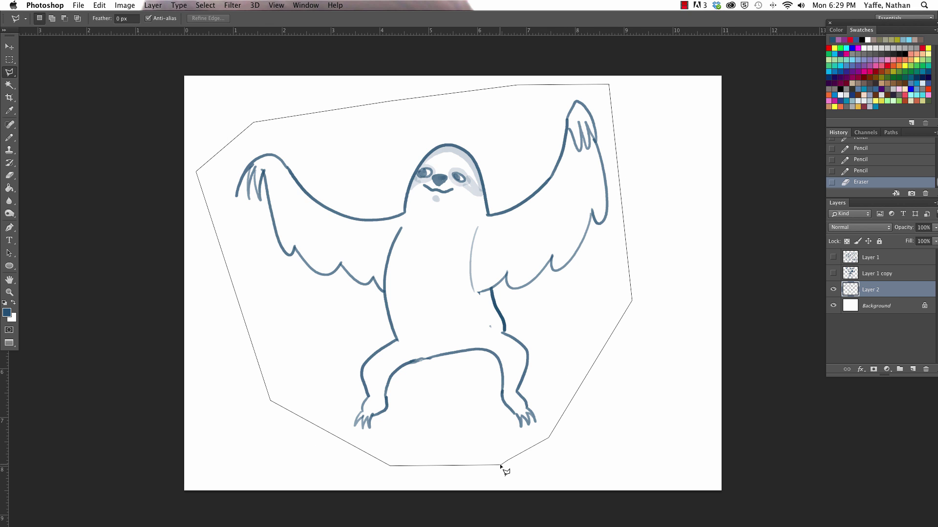
{"action": "left_click", "coordinate": [500, 465]}
{"action": "key", "text": "ctrl+d"}
Scale the sloth drawing down with Free Transform and move it toward the middle of the canvas.
{"action": "key", "text": "v"}
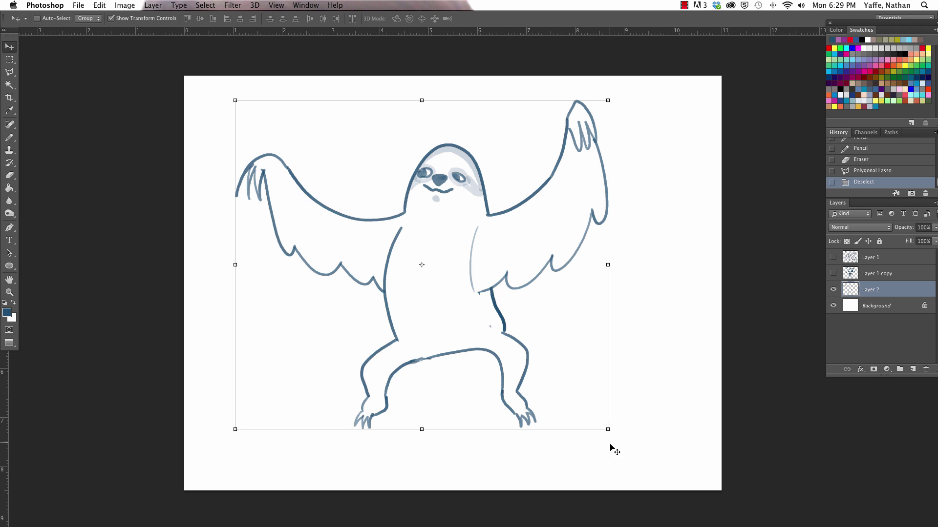
{"action": "left_click_drag", "start_coordinate": [607, 429], "coordinate": [544, 364]}
{"action": "left_click_drag", "start_coordinate": [502, 268], "coordinate": [544, 298]}
{"action": "key", "text": "Return"}
{"action": "key", "text": "Return"}
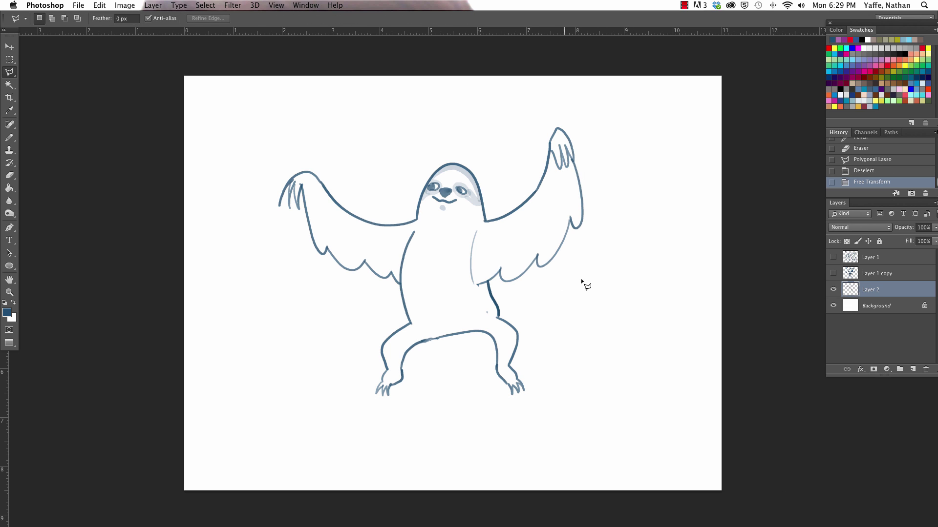
Fill an oval belly patch on the sloth's torso using an 80 px Pencil at 30% opacity.
{"action": "key", "text": "b"}
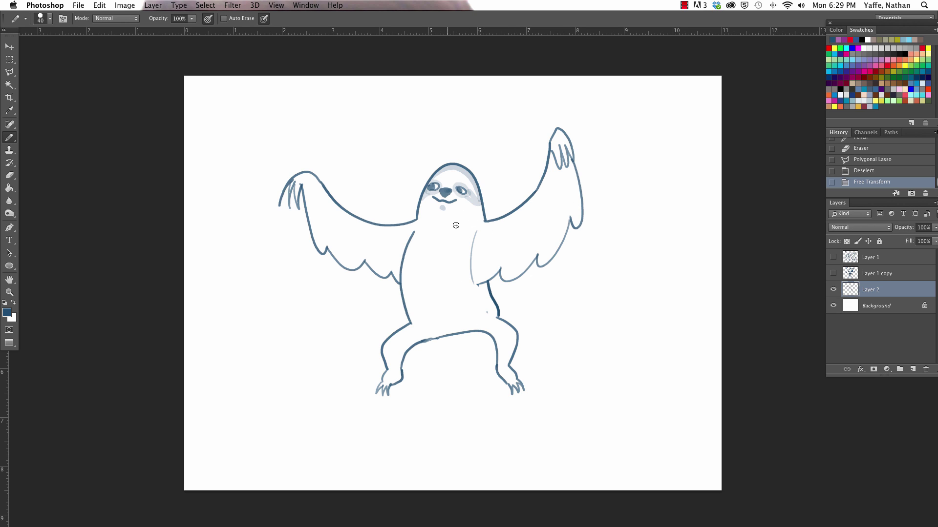
{"action": "key", "text": "bracketright"}
{"action": "mouse_move", "coordinate": [427, 315]}
{"action": "left_mouse_down"}
{"action": "mouse_move", "coordinate": [415, 279]}
{"action": "mouse_move", "coordinate": [420, 248]}
{"action": "mouse_move", "coordinate": [436, 233]}
{"action": "mouse_move", "coordinate": [450, 236]}
{"action": "mouse_move", "coordinate": [458, 262]}
{"action": "mouse_move", "coordinate": [452, 300]}
{"action": "mouse_move", "coordinate": [431, 311]}
{"action": "mouse_move", "coordinate": [419, 274]}
{"action": "mouse_move", "coordinate": [435, 241]}
{"action": "mouse_move", "coordinate": [441, 301]}
{"action": "mouse_move", "coordinate": [427, 268]}
{"action": "mouse_move", "coordinate": [452, 273]}
{"action": "left_mouse_up"}
{"action": "key", "text": "super+z"}
{"action": "key", "text": "bracketright"}
{"action": "key", "text": "bracketright"}
{"action": "key", "text": "bracketright"}
{"action": "key", "text": "3"}
{"action": "mouse_move", "coordinate": [428, 311]}
{"action": "left_mouse_down"}
{"action": "mouse_move", "coordinate": [418, 283]}
{"action": "mouse_move", "coordinate": [436, 231]}
{"action": "mouse_move", "coordinate": [451, 230]}
{"action": "mouse_move", "coordinate": [461, 248]}
{"action": "mouse_move", "coordinate": [459, 291]}
{"action": "mouse_move", "coordinate": [445, 311]}
{"action": "mouse_move", "coordinate": [423, 291]}
{"action": "mouse_move", "coordinate": [435, 252]}
{"action": "mouse_move", "coordinate": [426, 296]}
{"action": "mouse_move", "coordinate": [439, 302]}
{"action": "mouse_move", "coordinate": [450, 292]}
{"action": "mouse_move", "coordinate": [433, 281]}
{"action": "mouse_move", "coordinate": [433, 236]}
{"action": "mouse_move", "coordinate": [458, 270]}
{"action": "left_mouse_up"}
Trim the right edge of the shaded belly patch with the Eraser.
{"action": "key", "text": "i"}
{"action": "key", "text": "e"}
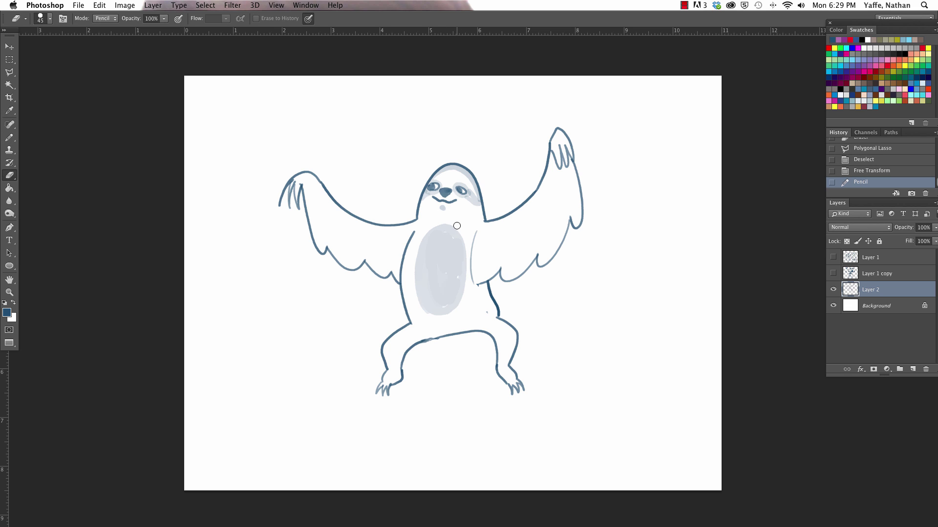
{"action": "mouse_move", "coordinate": [456, 226]}
{"action": "left_mouse_down"}
{"action": "mouse_move", "coordinate": [467, 261]}
{"action": "mouse_move", "coordinate": [446, 318]}
{"action": "left_mouse_up"}
{"action": "key", "text": "b"}
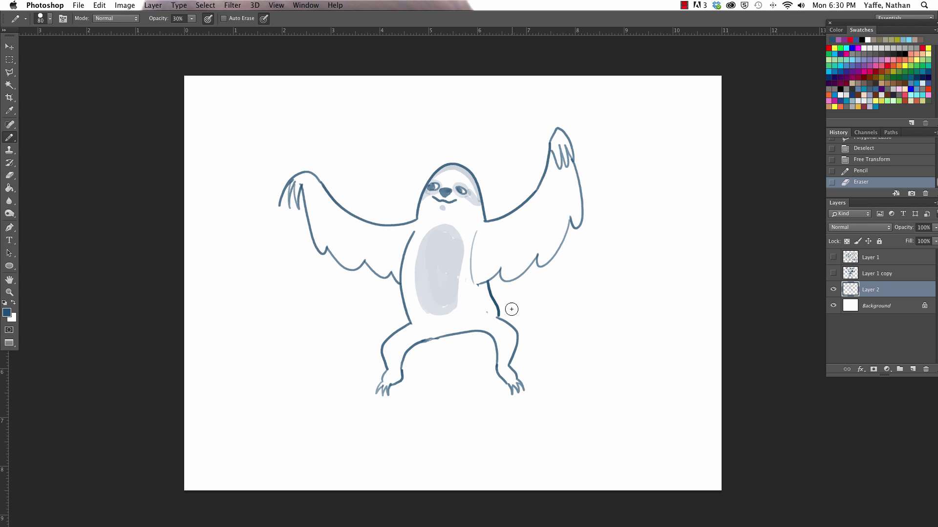
Draw a curved skateboard deck beneath the sloth's feet using a 20 px Pencil at 100% opacity.
{"action": "key", "text": "bracketleft"}
{"action": "mouse_move", "coordinate": [514, 422]}
{"action": "left_mouse_down"}
{"action": "mouse_move", "coordinate": [369, 415]}
{"action": "mouse_move", "coordinate": [391, 438]}
{"action": "mouse_move", "coordinate": [469, 441]}
{"action": "left_mouse_up"}
{"action": "key", "text": "ctrl+z"}
{"action": "left_click_drag", "start_coordinate": [528, 414], "coordinate": [367, 408]}
{"action": "key", "text": "ctrl+z"}
{"action": "mouse_move", "coordinate": [527, 409]}
{"action": "left_mouse_down"}
{"action": "mouse_move", "coordinate": [459, 420]}
{"action": "mouse_move", "coordinate": [357, 405]}
{"action": "mouse_move", "coordinate": [359, 426]}
{"action": "mouse_move", "coordinate": [412, 445]}
{"action": "left_mouse_up"}
{"action": "key", "text": "ctrl+z"}
{"action": "left_click_drag", "start_coordinate": [369, 407], "coordinate": [373, 441]}
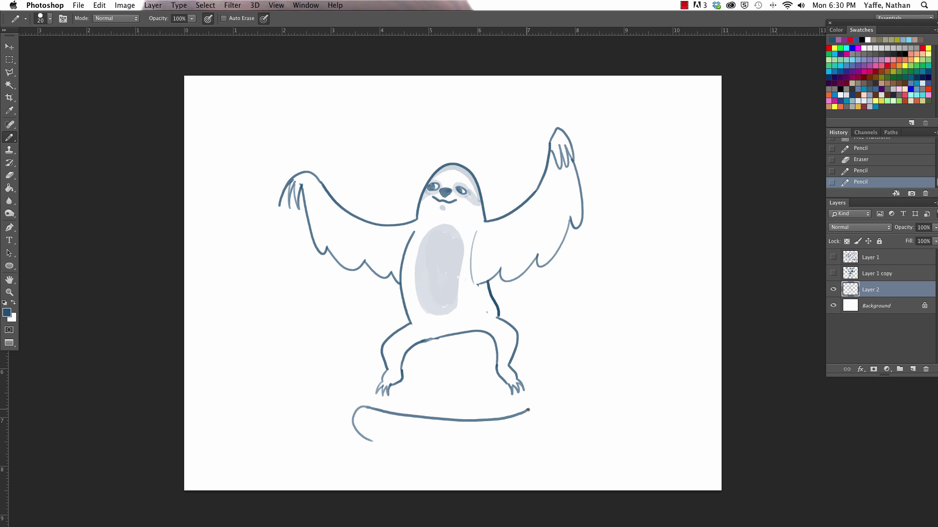
{"action": "mouse_move", "coordinate": [529, 409]}
{"action": "left_mouse_down"}
{"action": "mouse_move", "coordinate": [536, 432]}
{"action": "mouse_move", "coordinate": [466, 453]}
{"action": "mouse_move", "coordinate": [372, 440]}
{"action": "mouse_move", "coordinate": [386, 431]}
{"action": "mouse_move", "coordinate": [377, 423]}
{"action": "mouse_move", "coordinate": [384, 416]}
{"action": "mouse_move", "coordinate": [391, 429]}
{"action": "left_mouse_up"}
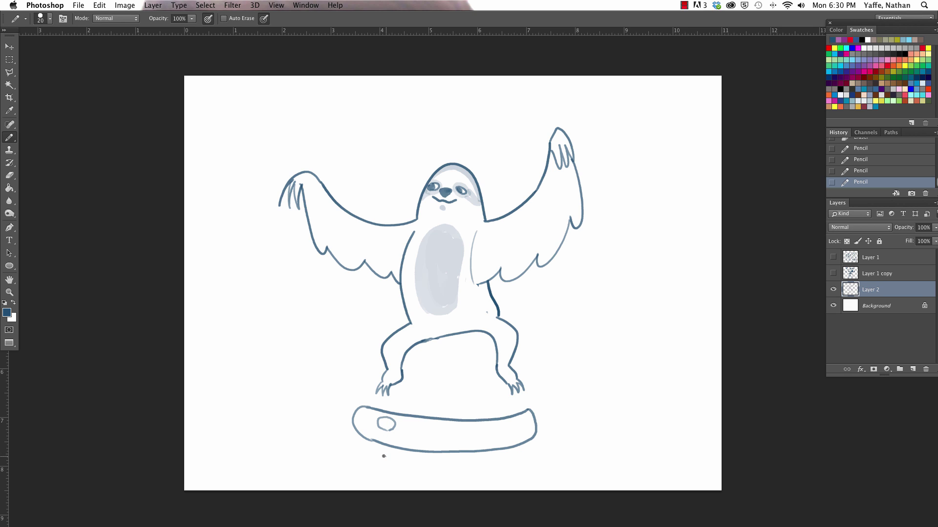
Draw the trucks and wheels at both ends of the skateboard.
{"action": "key", "text": "super+z"}
{"action": "left_click_drag", "start_coordinate": [389, 434], "coordinate": [385, 436]}
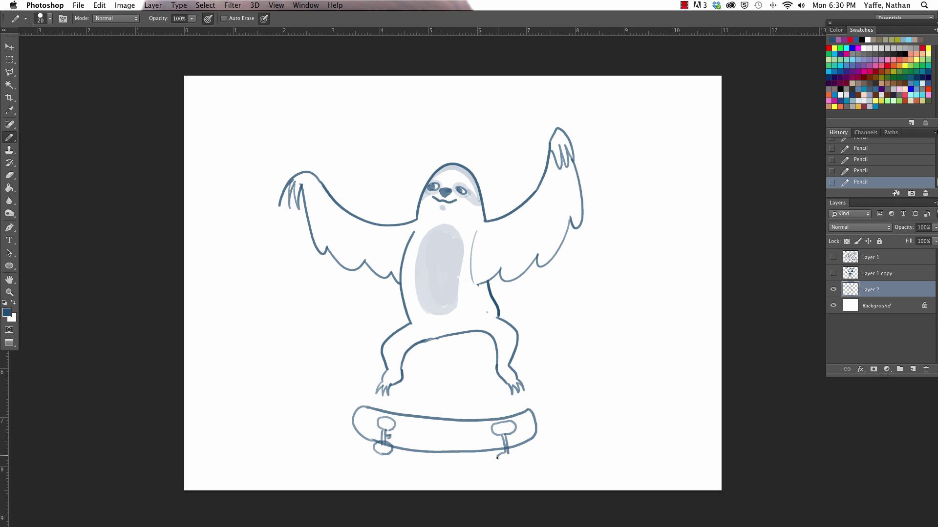
{"action": "key", "text": "super+z"}
Select the whole sloth and skateboard with a Polygonal Lasso outline.
{"action": "key", "text": "l"}
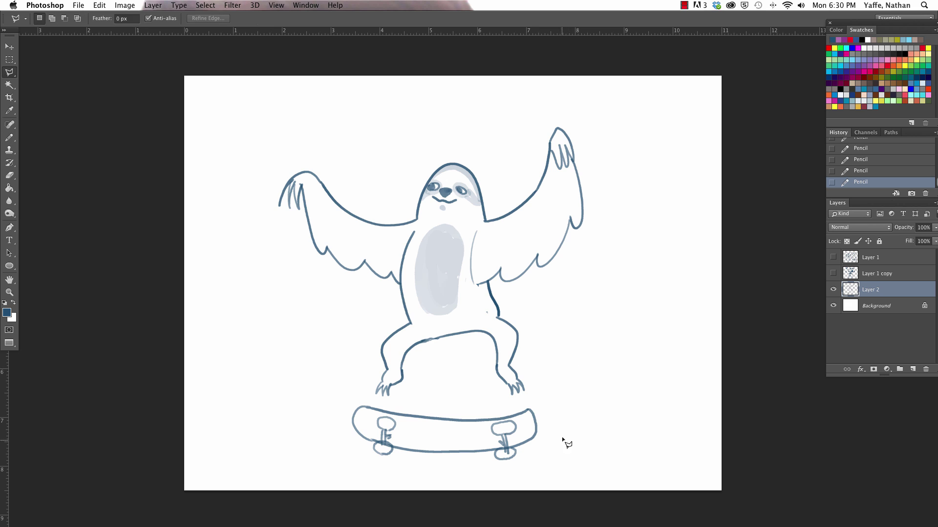
{"action": "left_click", "coordinate": [563, 460]}
{"action": "left_click", "coordinate": [424, 482]}
{"action": "left_click", "coordinate": [320, 455]}
{"action": "left_click", "coordinate": [263, 343]}
{"action": "left_click", "coordinate": [241, 277]}
{"action": "left_click", "coordinate": [299, 126]}
{"action": "left_click", "coordinate": [451, 102]}
{"action": "left_click", "coordinate": [516, 97]}
{"action": "left_click", "coordinate": [605, 113]}
{"action": "left_click", "coordinate": [624, 255]}
{"action": "left_click", "coordinate": [573, 440]}
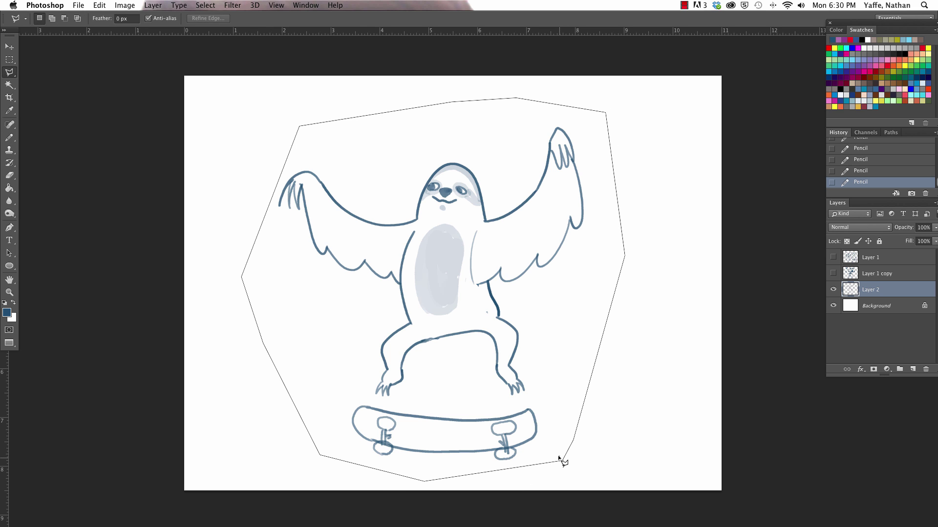
{"action": "left_click", "coordinate": [564, 462]}
Scale the selected sloth and skateboard down, move them to the left half of the canvas, and deselect.
{"action": "key", "text": "v"}
{"action": "left_click_drag", "start_coordinate": [626, 481], "coordinate": [582, 439]}
{"action": "left_click_drag", "start_coordinate": [515, 288], "coordinate": [478, 316]}
{"action": "left_click_drag", "start_coordinate": [521, 439], "coordinate": [441, 367]}
{"action": "left_click_drag", "start_coordinate": [402, 268], "coordinate": [420, 308]}
{"action": "key", "text": "Return"}
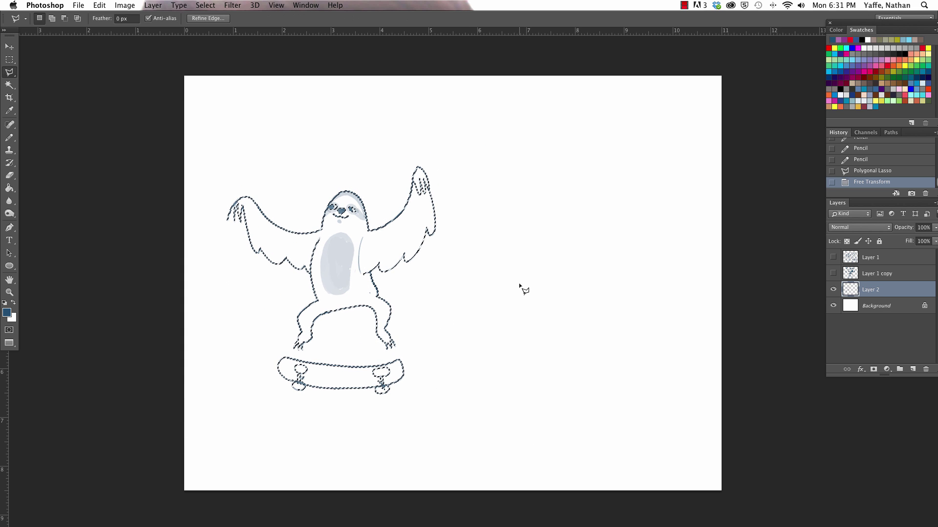
{"action": "key", "text": "super+d"}
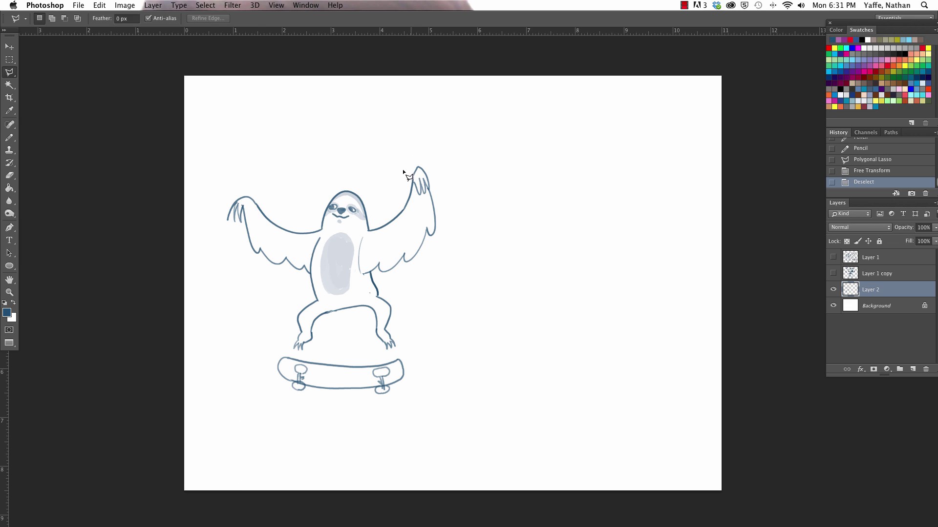
Hand-letter "HOUSE" above the sloth's left-hand arm with the Pencil tool.
{"action": "key", "text": "b"}
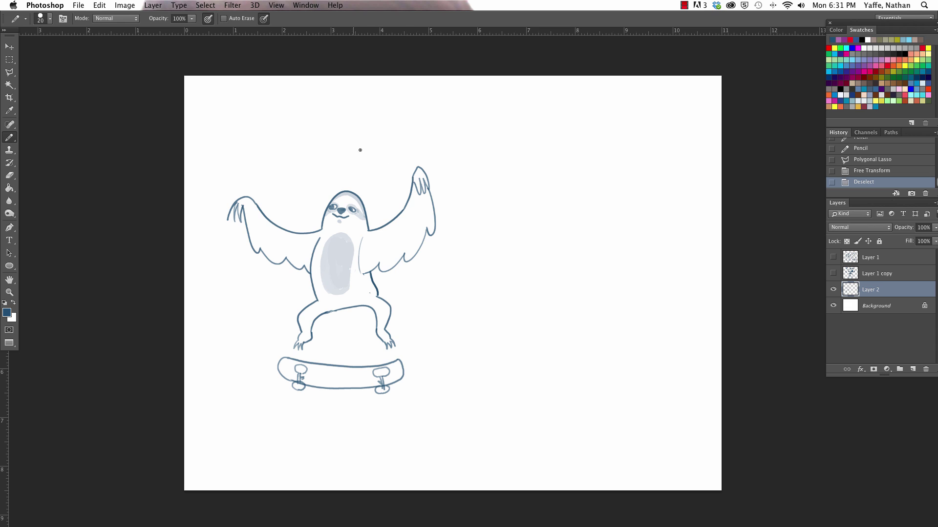
{"action": "right_click", "coordinate": [235, 130]}
{"action": "mouse_move", "coordinate": [231, 128]}
{"action": "left_mouse_down"}
{"action": "mouse_move", "coordinate": [235, 147]}
{"action": "mouse_move", "coordinate": [250, 146]}
{"action": "mouse_move", "coordinate": [260, 129]}
{"action": "mouse_move", "coordinate": [288, 128]}
{"action": "mouse_move", "coordinate": [292, 146]}
{"action": "mouse_move", "coordinate": [318, 146]}
{"action": "left_mouse_up"}
{"action": "left_click", "coordinate": [315, 64]}
{"action": "key", "text": "super+z"}
{"action": "key", "text": "super+z"}
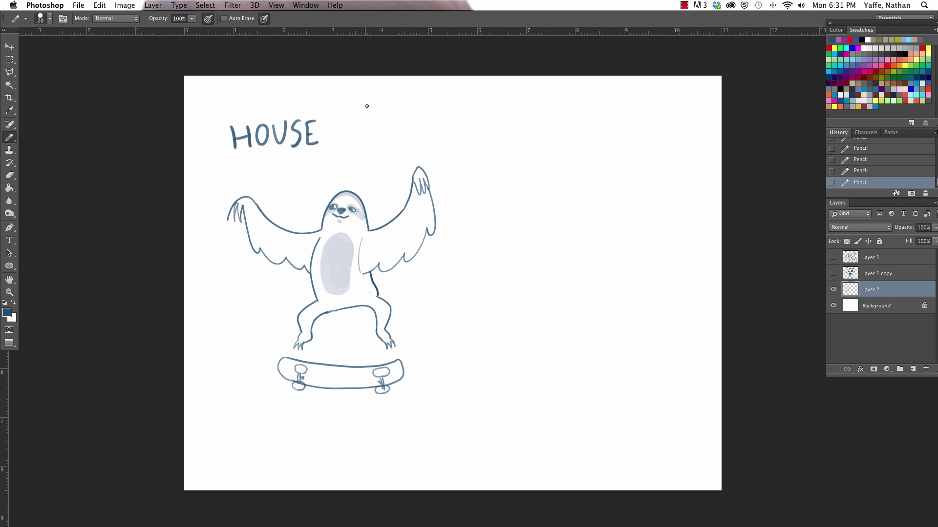
Hand-letter the family name after "HOUSE", above the sloth's head and right-hand arm.
{"action": "mouse_move", "coordinate": [339, 144]}
{"action": "left_mouse_down"}
{"action": "mouse_move", "coordinate": [347, 130]}
{"action": "mouse_move", "coordinate": [356, 147]}
{"action": "mouse_move", "coordinate": [368, 122]}
{"action": "mouse_move", "coordinate": [374, 145]}
{"action": "mouse_move", "coordinate": [385, 136]}
{"action": "mouse_move", "coordinate": [377, 145]}
{"action": "mouse_move", "coordinate": [393, 118]}
{"action": "mouse_move", "coordinate": [405, 145]}
{"action": "mouse_move", "coordinate": [432, 144]}
{"action": "mouse_move", "coordinate": [437, 118]}
{"action": "mouse_move", "coordinate": [448, 129]}
{"action": "left_mouse_up"}
{"action": "right_click", "coordinate": [346, 131]}
{"action": "left_click", "coordinate": [346, 131]}
{"action": "key", "text": "super+z"}
{"action": "key", "text": "super+z"}
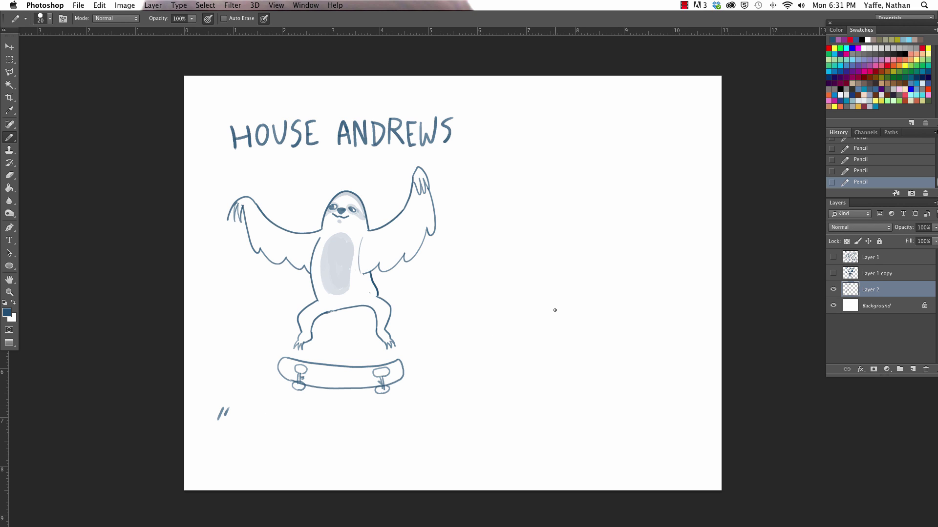
Hand-letter the motto "CHILL TIL' YOU CAN'T" beneath the skateboard and finish it with a closing quotation mark.
{"action": "left_click_drag", "start_coordinate": [248, 415], "coordinate": [256, 439]}
{"action": "mouse_move", "coordinate": [268, 414]}
{"action": "left_mouse_down"}
{"action": "mouse_move", "coordinate": [295, 418]}
{"action": "mouse_move", "coordinate": [299, 433]}
{"action": "mouse_move", "coordinate": [340, 419]}
{"action": "mouse_move", "coordinate": [326, 438]}
{"action": "left_mouse_up"}
{"action": "mouse_move", "coordinate": [320, 419]}
{"action": "left_mouse_down"}
{"action": "mouse_move", "coordinate": [339, 415]}
{"action": "mouse_move", "coordinate": [337, 437]}
{"action": "left_mouse_up"}
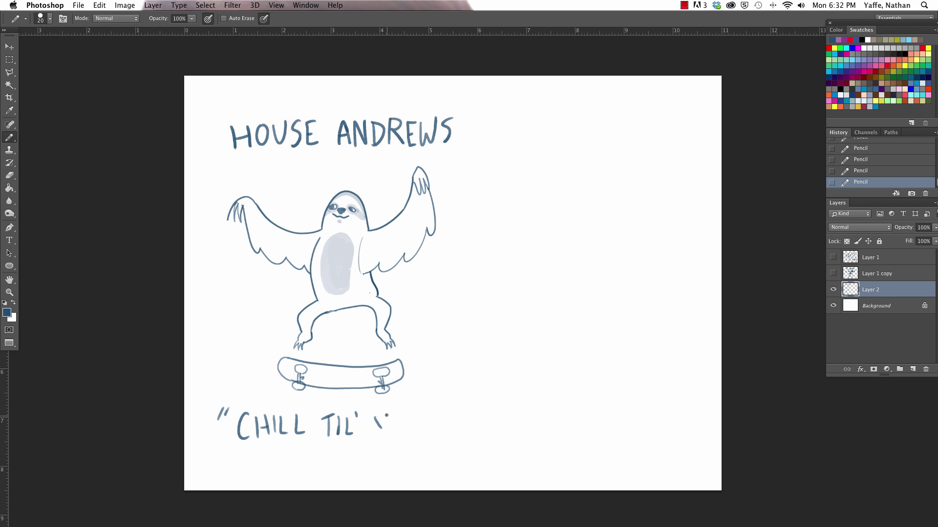
{"action": "left_click_drag", "start_coordinate": [389, 416], "coordinate": [381, 440]}
{"action": "mouse_move", "coordinate": [399, 417]}
{"action": "left_mouse_down"}
{"action": "mouse_move", "coordinate": [396, 435]}
{"action": "mouse_move", "coordinate": [405, 425]}
{"action": "left_mouse_up"}
{"action": "mouse_move", "coordinate": [409, 417]}
{"action": "left_mouse_down"}
{"action": "mouse_move", "coordinate": [417, 415]}
{"action": "mouse_move", "coordinate": [418, 428]}
{"action": "mouse_move", "coordinate": [394, 425]}
{"action": "mouse_move", "coordinate": [443, 435]}
{"action": "left_mouse_up"}
{"action": "mouse_move", "coordinate": [442, 435]}
{"action": "left_mouse_down"}
{"action": "mouse_move", "coordinate": [469, 427]}
{"action": "mouse_move", "coordinate": [477, 413]}
{"action": "left_mouse_up"}
{"action": "left_click_drag", "start_coordinate": [489, 416], "coordinate": [489, 435]}
{"action": "left_click_drag", "start_coordinate": [498, 401], "coordinate": [499, 410]}
{"action": "left_click_drag", "start_coordinate": [506, 398], "coordinate": [505, 406]}
Select the whole motto beneath the skateboard with a Polygonal Lasso outline.
{"action": "key", "text": "l"}
{"action": "left_click", "coordinate": [497, 455]}
{"action": "left_click", "coordinate": [262, 476]}
{"action": "left_click", "coordinate": [206, 431]}
{"action": "left_click", "coordinate": [208, 389]}
{"action": "left_click", "coordinate": [267, 393]}
{"action": "left_click", "coordinate": [327, 402]}
{"action": "left_click", "coordinate": [416, 401]}
{"action": "left_click", "coordinate": [478, 379]}
{"action": "left_click", "coordinate": [530, 386]}
{"action": "left_click", "coordinate": [498, 458]}
Narrow the selected motto horizontally to about the width of the house name and deselect it.
{"action": "key", "text": "v"}
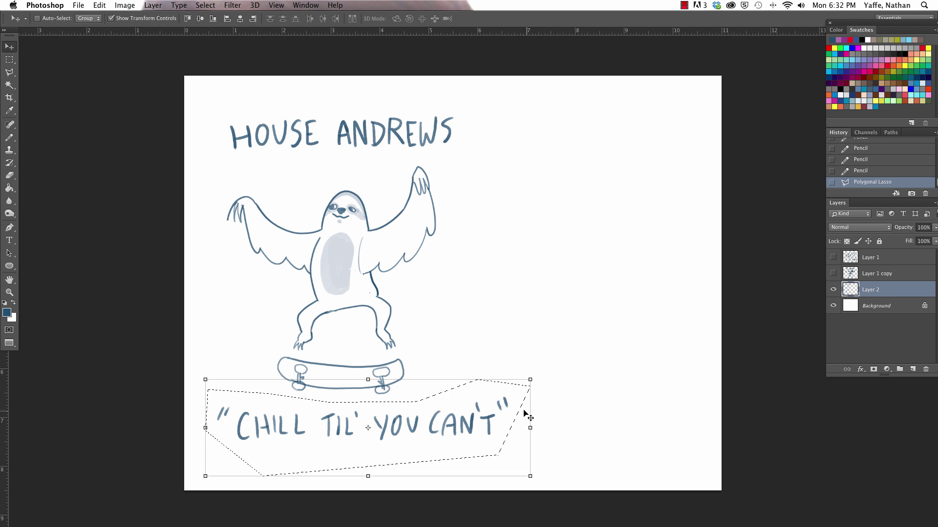
{"action": "left_click_drag", "start_coordinate": [529, 428], "coordinate": [442, 426]}
{"action": "left_click", "coordinate": [470, 19]}
{"action": "key", "text": "l"}
{"action": "key", "text": "super+d"}
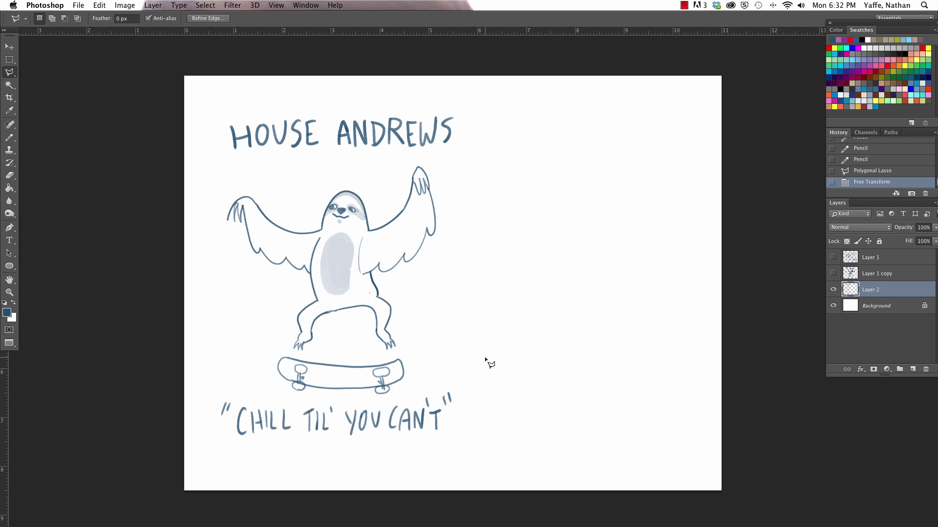
Outline the complete sloth emblem, including the house name and motto, with the Polygonal Lasso.
{"action": "left_click", "coordinate": [460, 450]}
{"action": "left_click", "coordinate": [219, 473]}
{"action": "left_click", "coordinate": [183, 404]}
{"action": "left_click", "coordinate": [165, 210]}
{"action": "left_click", "coordinate": [214, 106]}
{"action": "left_click", "coordinate": [310, 88]}
{"action": "left_click", "coordinate": [470, 96]}
{"action": "left_click", "coordinate": [489, 211]}
{"action": "left_click", "coordinate": [464, 446]}
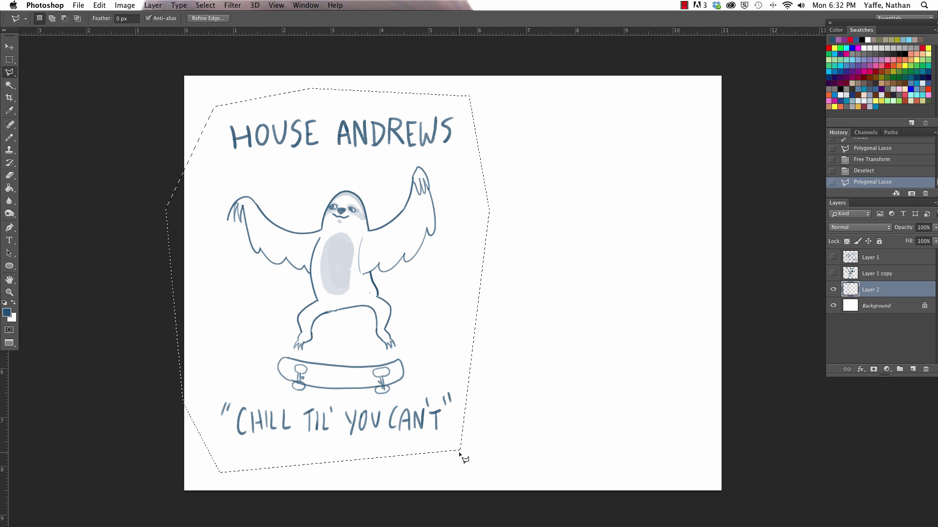
Scale the selected sloth emblem down with Free Transform, reposition it on the left half of the canvas, and deselect.
{"action": "key", "text": "ctrl+t"}
{"action": "left_click_drag", "start_coordinate": [489, 475], "coordinate": [448, 424]}
{"action": "mouse_move", "coordinate": [404, 285]}
{"action": "left_mouse_down"}
{"action": "mouse_move", "coordinate": [413, 321]}
{"action": "mouse_move", "coordinate": [412, 277]}
{"action": "left_mouse_up"}
{"action": "left_click", "coordinate": [470, 18]}
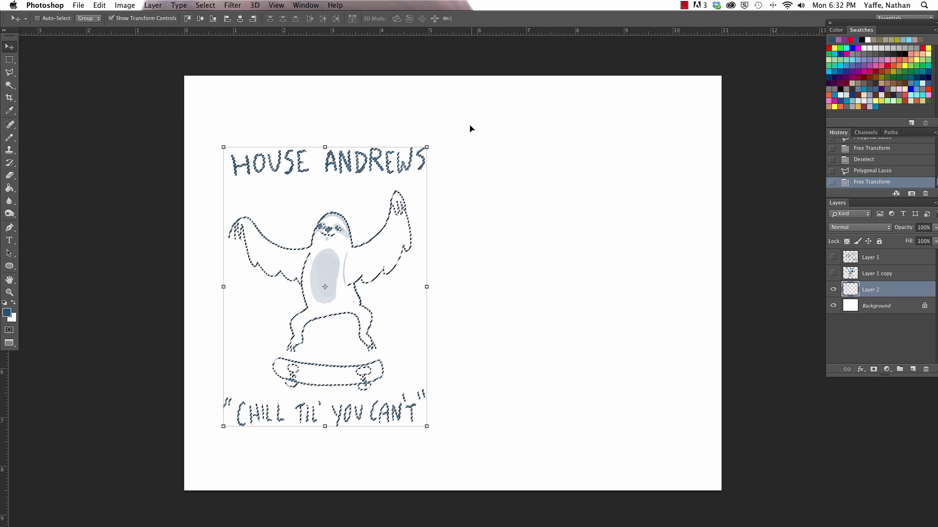
{"action": "key", "text": "ctrl+d"}
{"action": "key", "text": "l"}
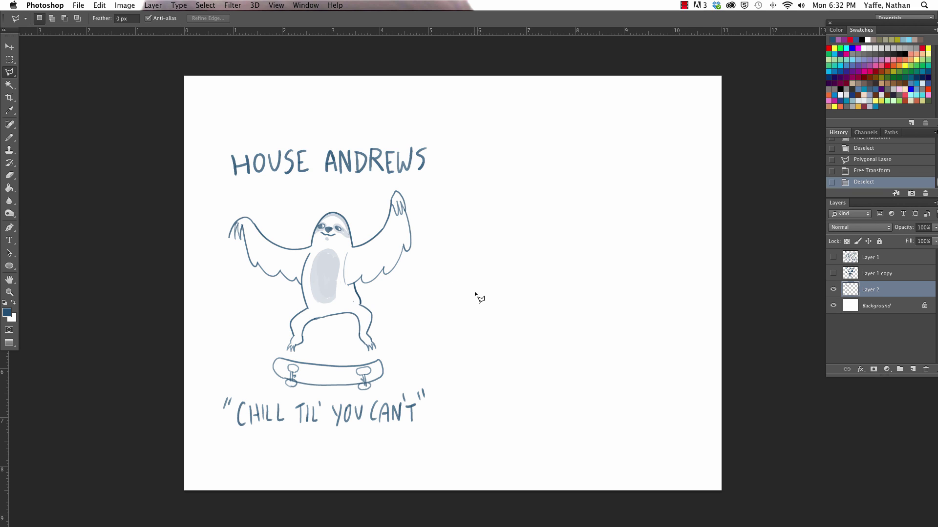
Sketch the outer edge of a raised forearm and the start of its fist on the empty right half with the Pencil tool.
{"action": "left_click_drag", "start_coordinate": [470, 297], "coordinate": [454, 291]}
{"action": "key", "text": "b"}
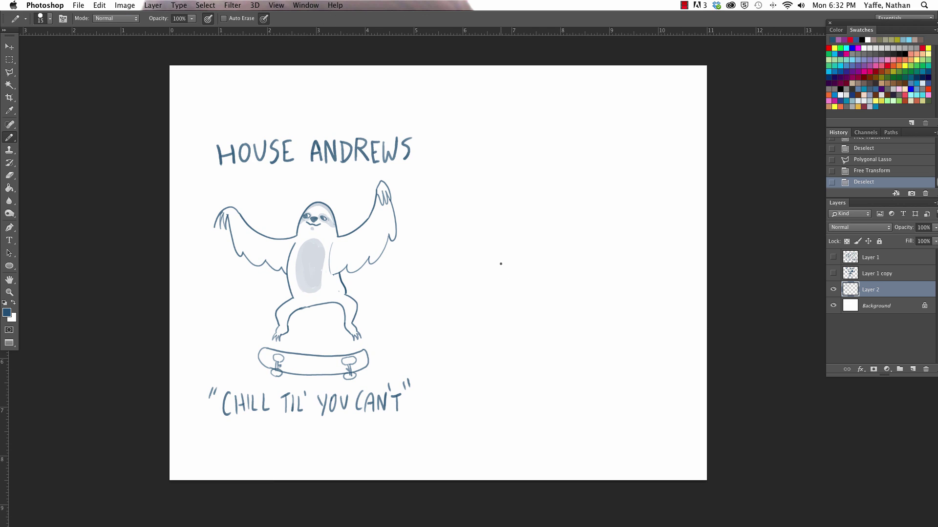
{"action": "left_click_drag", "start_coordinate": [476, 233], "coordinate": [470, 275]}
{"action": "key", "text": "super+z"}
{"action": "left_click_drag", "start_coordinate": [481, 198], "coordinate": [470, 274]}
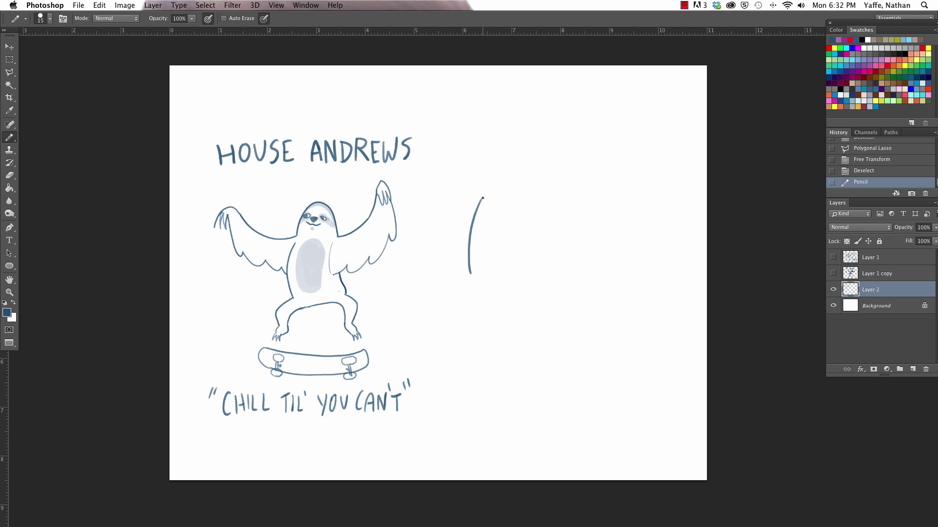
{"action": "mouse_move", "coordinate": [483, 196]}
{"action": "left_mouse_down"}
{"action": "mouse_move", "coordinate": [511, 177]}
{"action": "mouse_move", "coordinate": [499, 185]}
{"action": "mouse_move", "coordinate": [508, 189]}
{"action": "mouse_move", "coordinate": [536, 138]}
{"action": "left_mouse_up"}
{"action": "key", "text": "super+z"}
{"action": "key", "text": "z"}
{"action": "key", "text": "e"}
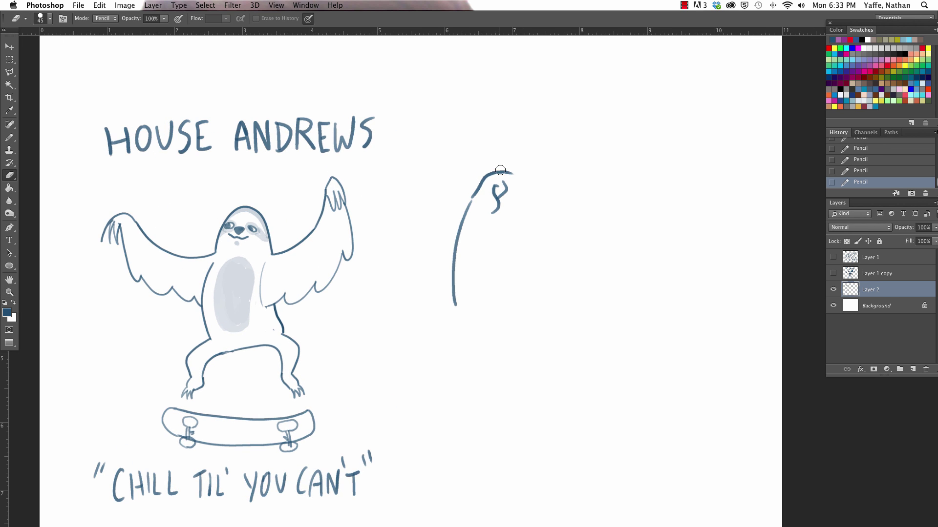
Draw the clenched fist with curled fingers and thumb on top of the forearm, erasing and redrawing strokes as needed.
{"action": "mouse_move", "coordinate": [512, 172]}
{"action": "left_mouse_down"}
{"action": "mouse_move", "coordinate": [504, 198]}
{"action": "mouse_move", "coordinate": [515, 201]}
{"action": "mouse_move", "coordinate": [506, 172]}
{"action": "mouse_move", "coordinate": [519, 199]}
{"action": "mouse_move", "coordinate": [510, 175]}
{"action": "mouse_move", "coordinate": [519, 195]}
{"action": "mouse_move", "coordinate": [488, 216]}
{"action": "mouse_move", "coordinate": [468, 207]}
{"action": "mouse_move", "coordinate": [515, 267]}
{"action": "left_mouse_up"}
{"action": "key", "text": "b"}
{"action": "key", "text": "super+alt+z"}
{"action": "key", "text": "super+alt+z"}
{"action": "key", "text": "super+alt+z"}
{"action": "key", "text": "e"}
{"action": "key", "text": "b"}
{"action": "key", "text": "e"}
{"action": "key", "text": "b"}
{"action": "key", "text": "e"}
{"action": "key", "text": "b"}
{"action": "key", "text": "e"}
{"action": "key", "text": "b"}
Draw the inner edge of the forearm from the wrist down and round off the elbow.
{"action": "left_click", "coordinate": [502, 213]}
{"action": "key", "text": "super+z"}
{"action": "mouse_move", "coordinate": [499, 211]}
{"action": "left_mouse_down"}
{"action": "mouse_move", "coordinate": [502, 305]}
{"action": "mouse_move", "coordinate": [456, 314]}
{"action": "mouse_move", "coordinate": [461, 331]}
{"action": "mouse_move", "coordinate": [476, 333]}
{"action": "left_mouse_up"}
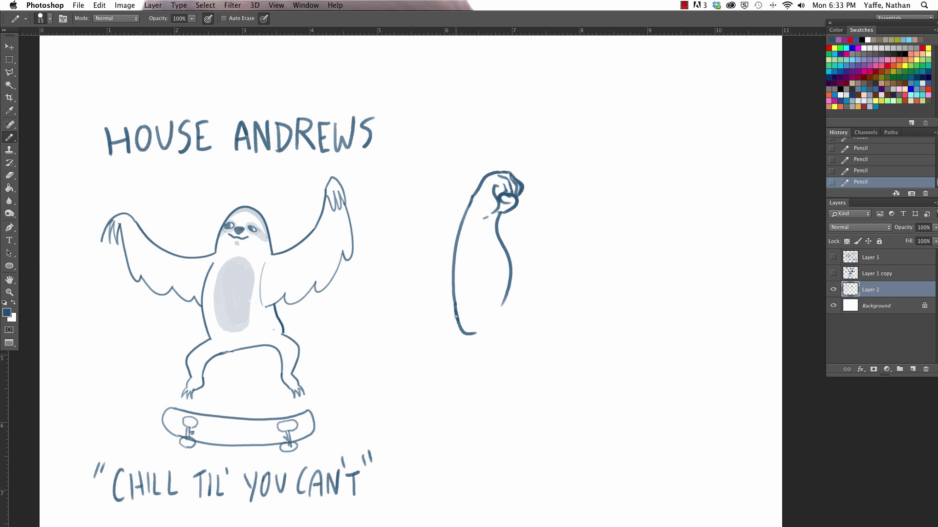
Draw the underside of the upper arm from the elbow and the curved biceps bulge above it.
{"action": "left_click_drag", "start_coordinate": [465, 326], "coordinate": [550, 350]}
{"action": "key", "text": "e"}
{"action": "key", "text": "b"}
{"action": "key", "text": "e"}
{"action": "mouse_move", "coordinate": [500, 308]}
{"action": "left_mouse_down"}
{"action": "mouse_move", "coordinate": [505, 298]}
{"action": "mouse_move", "coordinate": [569, 292]}
{"action": "left_mouse_up"}
{"action": "key", "text": "b"}
{"action": "key", "text": "super+z"}
Add muscle contour lines inside the forearm, short creases at the elbow, and a curve under the biceps.
{"action": "mouse_move", "coordinate": [472, 237]}
{"action": "left_mouse_down"}
{"action": "mouse_move", "coordinate": [464, 296]}
{"action": "mouse_move", "coordinate": [482, 313]}
{"action": "mouse_move", "coordinate": [559, 326]}
{"action": "mouse_move", "coordinate": [484, 324]}
{"action": "left_mouse_up"}
{"action": "key", "text": "e"}
{"action": "key", "text": "b"}
{"action": "left_click_drag", "start_coordinate": [482, 327], "coordinate": [490, 326]}
{"action": "left_click_drag", "start_coordinate": [545, 319], "coordinate": [509, 314]}
{"action": "key", "text": "e"}
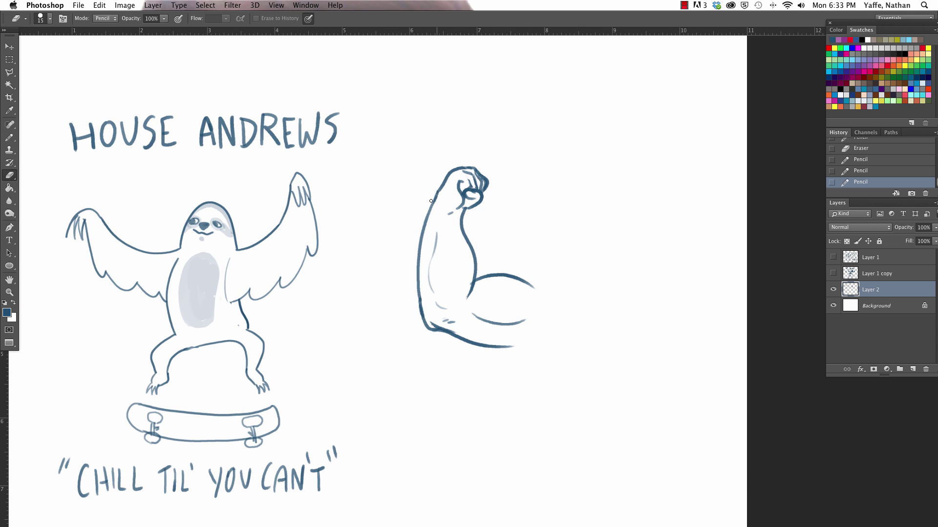
Refine the outer forearm line and erase stray marks around the elbow and its inner crease.
{"action": "mouse_move", "coordinate": [431, 200]}
{"action": "left_mouse_down"}
{"action": "mouse_move", "coordinate": [435, 187]}
{"action": "mouse_move", "coordinate": [415, 271]}
{"action": "left_mouse_up"}
{"action": "key", "text": "b"}
{"action": "key", "text": "e"}
{"action": "key", "text": "b"}
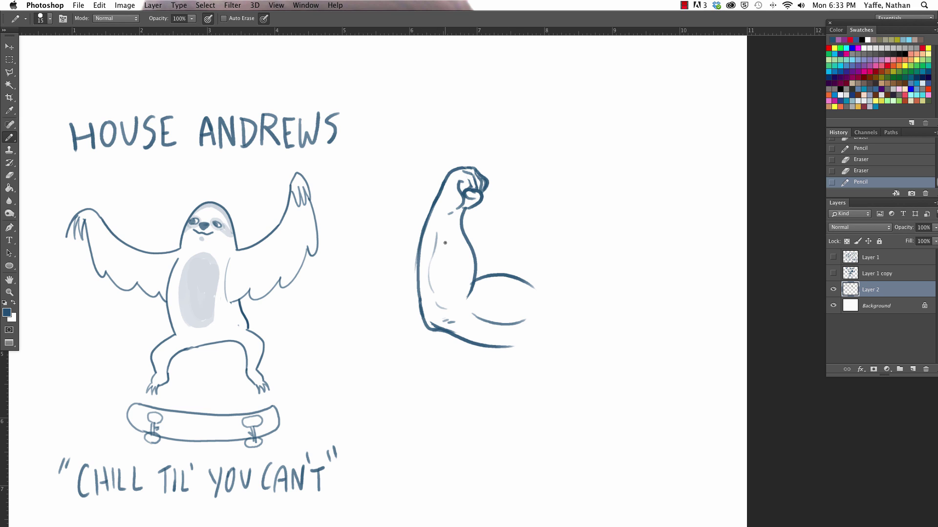
{"action": "key", "text": "e"}
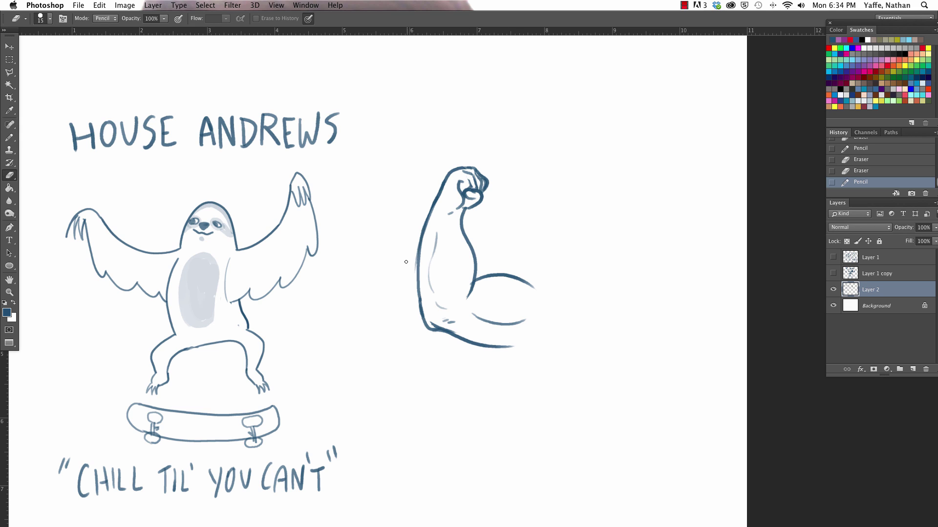
{"action": "left_click_drag", "start_coordinate": [428, 325], "coordinate": [413, 350]}
{"action": "key", "text": "b"}
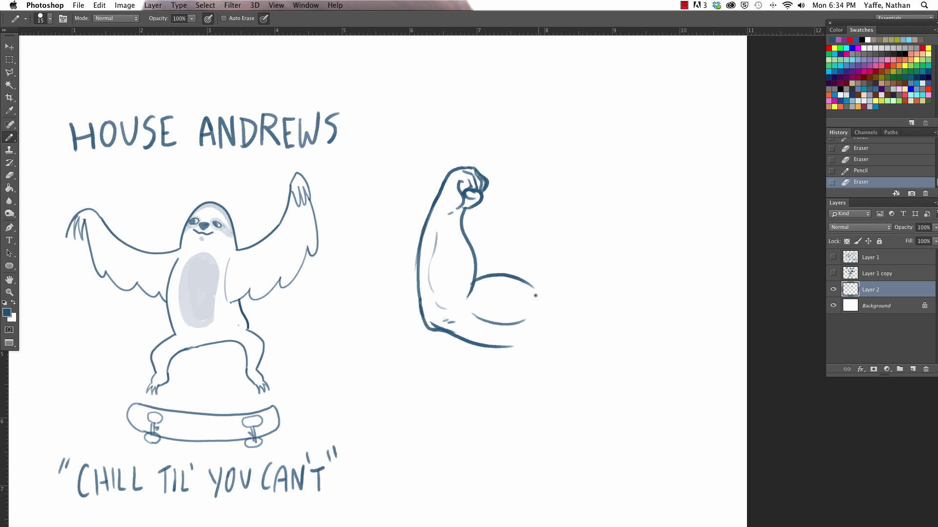
{"action": "key", "text": "e"}
{"action": "left_click_drag", "start_coordinate": [470, 281], "coordinate": [467, 285]}
Extend the upper arm with short lines that start a bird's chest and back, undoing unsatisfactory strokes.
{"action": "key", "text": "space"}
{"action": "left_click_drag", "start_coordinate": [545, 352], "coordinate": [529, 259]}
{"action": "key", "text": "a"}
{"action": "key", "text": "b"}
{"action": "left_click_drag", "start_coordinate": [546, 326], "coordinate": [501, 302]}
{"action": "key", "text": "super+z"}
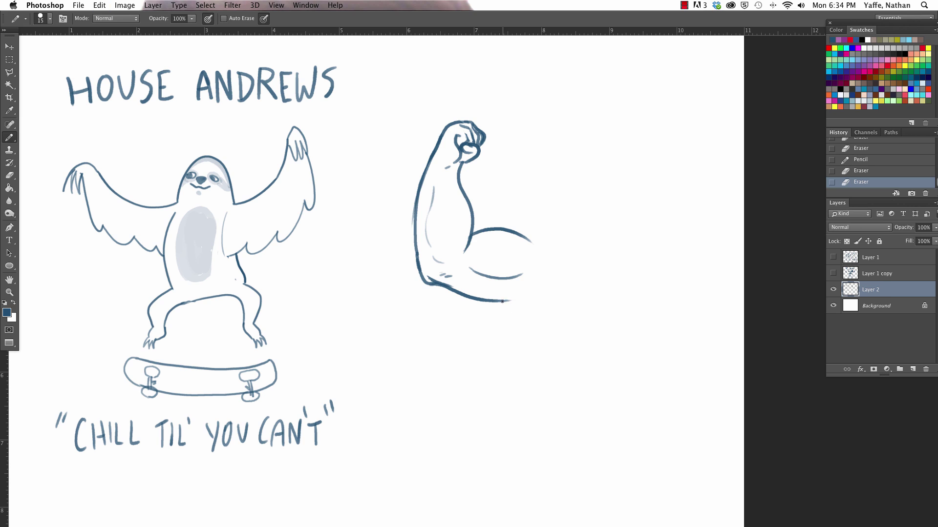
{"action": "left_click_drag", "start_coordinate": [499, 301], "coordinate": [529, 320]}
{"action": "left_click_drag", "start_coordinate": [526, 239], "coordinate": [604, 274]}
{"action": "key", "text": "super+z"}
{"action": "left_click_drag", "start_coordinate": [526, 241], "coordinate": [543, 260]}
Draw the bird's curved chest and belly below the upper arm and its long sloping back behind the biceps.
{"action": "mouse_move", "coordinate": [518, 305]}
{"action": "left_mouse_down"}
{"action": "mouse_move", "coordinate": [559, 370]}
{"action": "mouse_move", "coordinate": [607, 375]}
{"action": "left_mouse_up"}
{"action": "key", "text": "super+z"}
{"action": "key", "text": "e"}
{"action": "mouse_move", "coordinate": [524, 315]}
{"action": "left_mouse_down"}
{"action": "mouse_move", "coordinate": [515, 306]}
{"action": "mouse_move", "coordinate": [599, 362]}
{"action": "left_mouse_up"}
{"action": "key", "text": "b"}
{"action": "key", "text": "super+z"}
{"action": "mouse_move", "coordinate": [510, 303]}
{"action": "left_mouse_down"}
{"action": "mouse_move", "coordinate": [520, 337]}
{"action": "mouse_move", "coordinate": [604, 373]}
{"action": "left_mouse_up"}
{"action": "left_click_drag", "start_coordinate": [533, 247], "coordinate": [633, 302]}
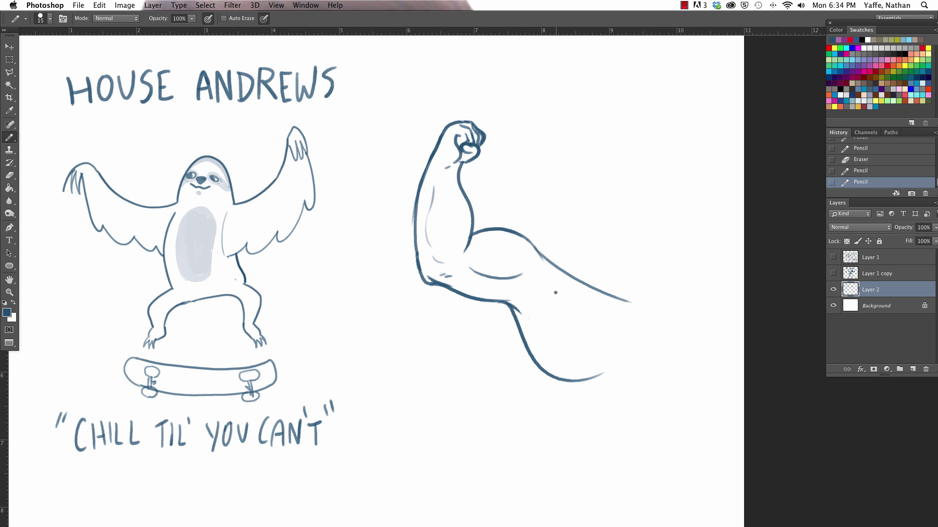
Draw a rounded folded wing with a notched tip on the bird's body.
{"action": "mouse_move", "coordinate": [552, 289]}
{"action": "left_mouse_down"}
{"action": "mouse_move", "coordinate": [566, 357]}
{"action": "mouse_move", "coordinate": [648, 313]}
{"action": "mouse_move", "coordinate": [637, 313]}
{"action": "mouse_move", "coordinate": [640, 326]}
{"action": "mouse_move", "coordinate": [702, 249]}
{"action": "left_mouse_up"}
{"action": "key", "text": "e"}
{"action": "key", "text": "b"}
{"action": "key", "text": "super+z"}
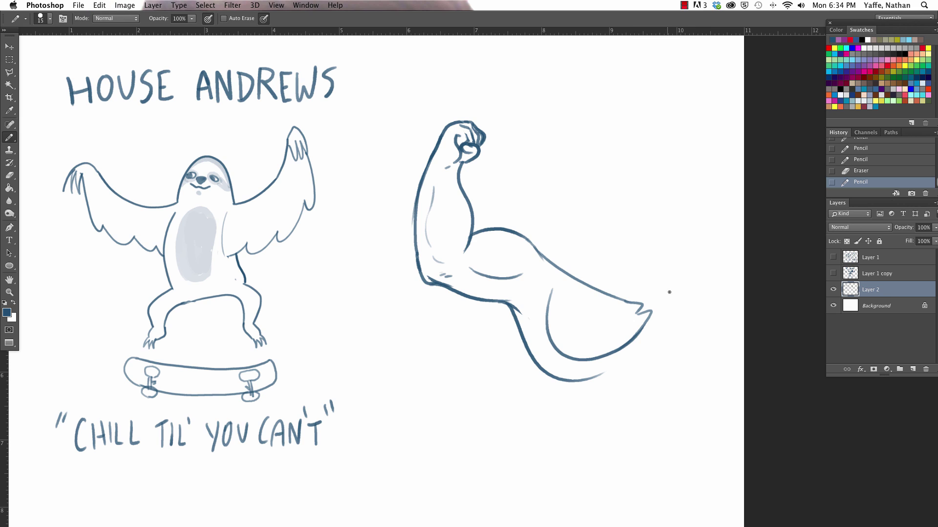
Draw the long upswept tail feathers, join the belly to the tail, and add a second curve at the chest.
{"action": "mouse_move", "coordinate": [642, 304]}
{"action": "left_mouse_down"}
{"action": "mouse_move", "coordinate": [661, 307]}
{"action": "mouse_move", "coordinate": [667, 320]}
{"action": "mouse_move", "coordinate": [597, 383]}
{"action": "mouse_move", "coordinate": [606, 373]}
{"action": "mouse_move", "coordinate": [567, 379]}
{"action": "left_mouse_up"}
{"action": "key", "text": "e"}
{"action": "key", "text": "b"}
{"action": "key", "text": "e"}
{"action": "key", "text": "b"}
{"action": "left_click_drag", "start_coordinate": [515, 320], "coordinate": [614, 381]}
{"action": "left_click_drag", "start_coordinate": [502, 306], "coordinate": [533, 364]}
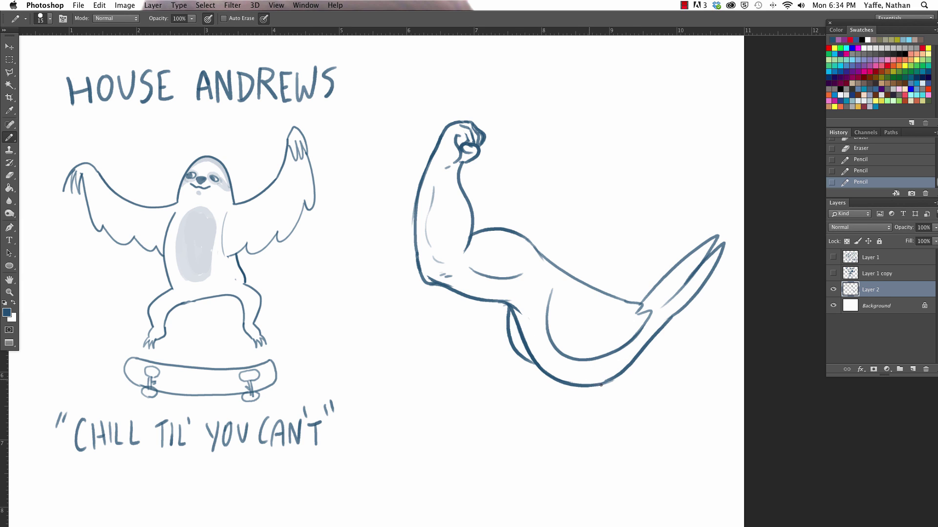
Clean up the second chest curve and strengthen the back line behind the biceps.
{"action": "key", "text": "e"}
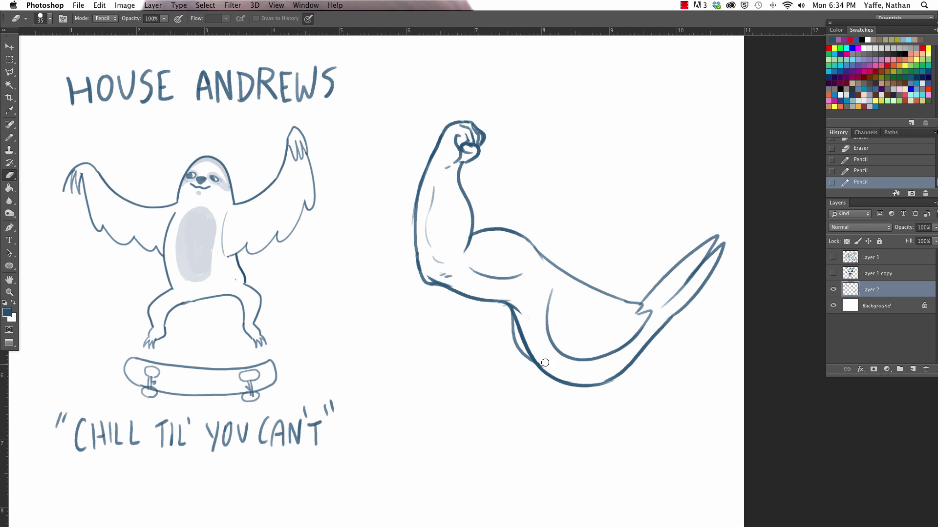
{"action": "left_click_drag", "start_coordinate": [543, 360], "coordinate": [550, 370]}
{"action": "key", "text": "b"}
{"action": "left_click_drag", "start_coordinate": [514, 335], "coordinate": [532, 362]}
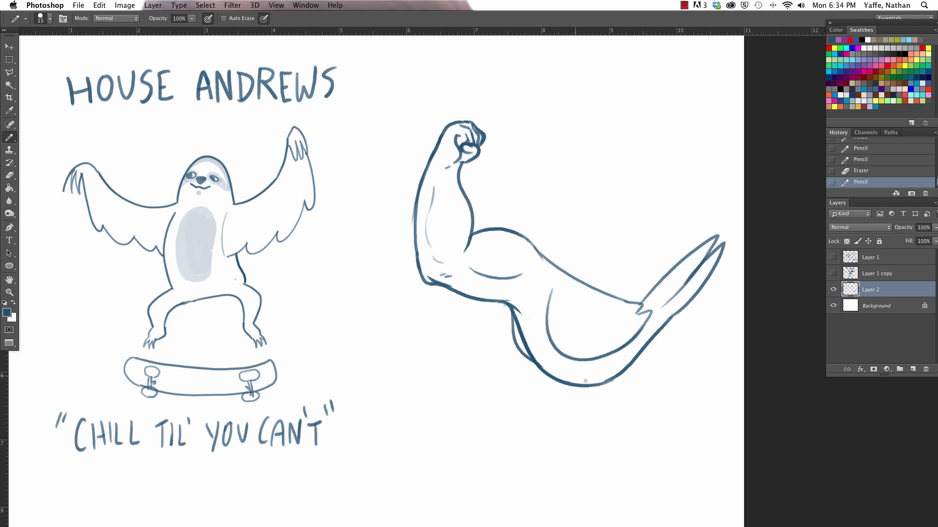
{"action": "left_click_drag", "start_coordinate": [532, 244], "coordinate": [580, 272]}
{"action": "key", "text": "e"}
{"action": "key", "text": "b"}
Select the arm-headed bird with a rectangular marquee and rotate it slightly clockwise with Free Transform.
{"action": "key", "text": "v"}
{"action": "key", "text": "m"}
{"action": "left_click_drag", "start_coordinate": [371, 90], "coordinate": [742, 433]}
{"action": "key", "text": "ctrl+t"}
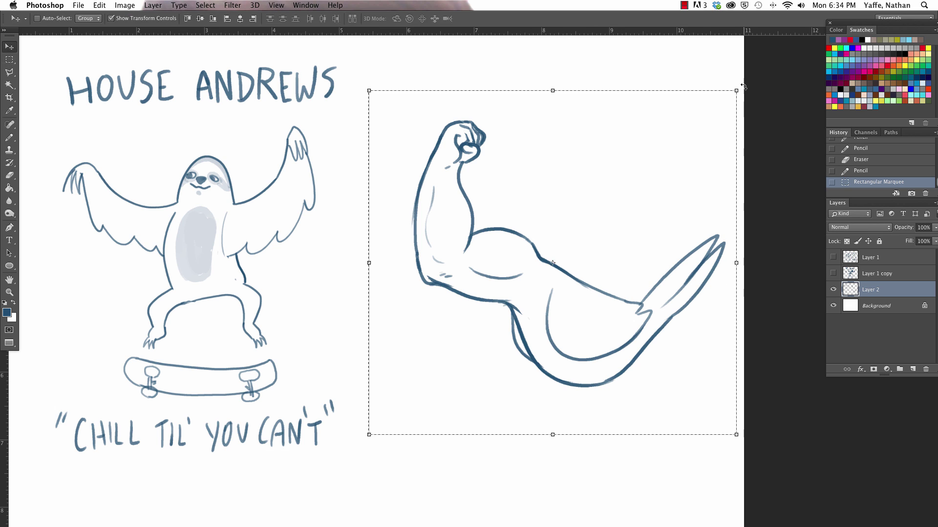
{"action": "left_click_drag", "start_coordinate": [743, 84], "coordinate": [725, 129]}
{"action": "key", "text": "Return"}
Move the selected bird slightly left and up, and deselect it.
{"action": "key", "text": "v"}
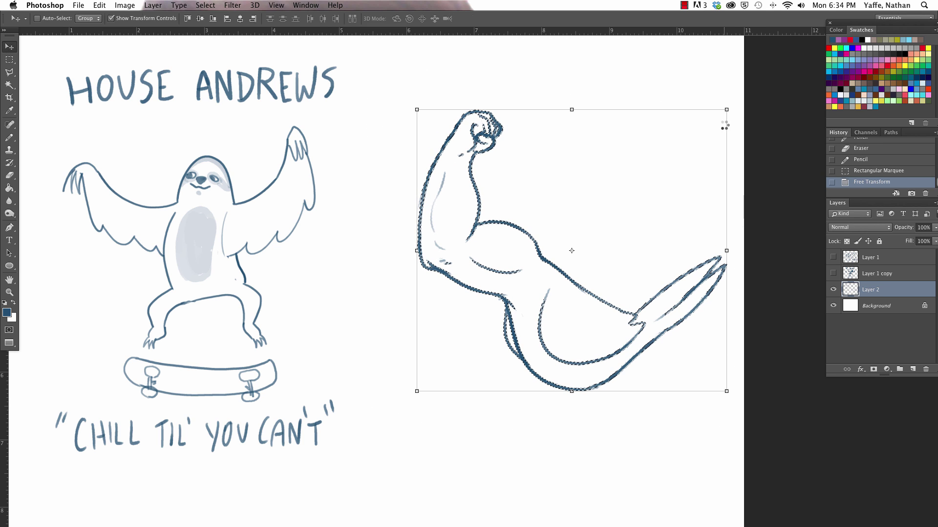
{"action": "left_click_drag", "start_coordinate": [592, 350], "coordinate": [574, 345]}
{"action": "key", "text": "ctrl+d"}
Draw the bird's rear leg beneath the base of the tail, with a feathered thigh, bent shank and clawed foot.
{"action": "key", "text": "a"}
{"action": "key", "text": "b"}
{"action": "mouse_move", "coordinate": [555, 381]}
{"action": "left_mouse_down"}
{"action": "mouse_move", "coordinate": [565, 391]}
{"action": "mouse_move", "coordinate": [576, 374]}
{"action": "mouse_move", "coordinate": [566, 370]}
{"action": "mouse_move", "coordinate": [556, 428]}
{"action": "left_mouse_up"}
{"action": "key", "text": "super+z"}
{"action": "key", "text": "e"}
{"action": "key", "text": "b"}
{"action": "key", "text": "ctrl+z"}
{"action": "mouse_move", "coordinate": [564, 390]}
{"action": "left_mouse_down"}
{"action": "mouse_move", "coordinate": [575, 408]}
{"action": "mouse_move", "coordinate": [564, 445]}
{"action": "left_mouse_up"}
{"action": "key", "text": "e"}
{"action": "key", "text": "b"}
{"action": "mouse_move", "coordinate": [576, 405]}
{"action": "left_mouse_down"}
{"action": "mouse_move", "coordinate": [565, 441]}
{"action": "mouse_move", "coordinate": [540, 447]}
{"action": "mouse_move", "coordinate": [562, 444]}
{"action": "mouse_move", "coordinate": [552, 451]}
{"action": "left_mouse_up"}
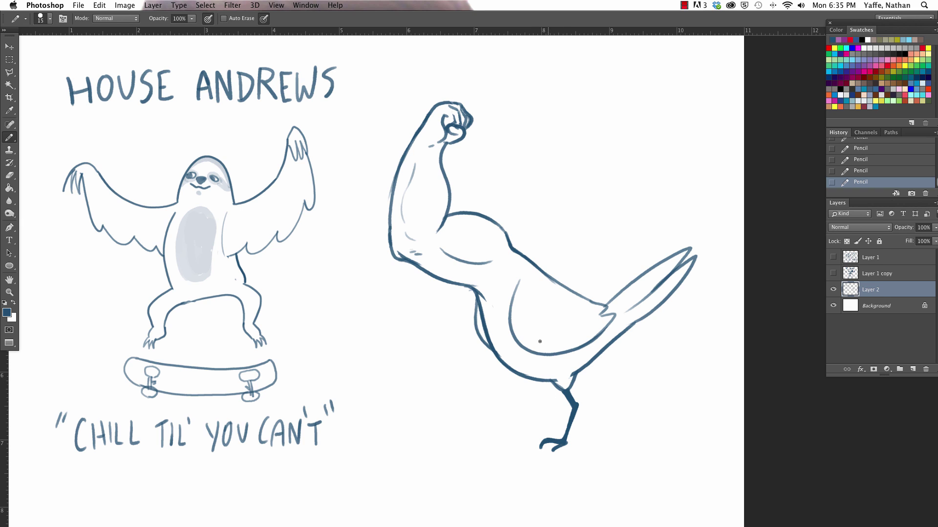
Draw the bird's second clawed leg in front of the first, undoing bad strokes and erasing rough edges.
{"action": "mouse_move", "coordinate": [523, 382]}
{"action": "left_mouse_down"}
{"action": "mouse_move", "coordinate": [542, 421]}
{"action": "mouse_move", "coordinate": [535, 405]}
{"action": "mouse_move", "coordinate": [523, 439]}
{"action": "left_mouse_up"}
{"action": "key", "text": "e"}
{"action": "key", "text": "b"}
{"action": "mouse_move", "coordinate": [537, 405]}
{"action": "left_mouse_down"}
{"action": "mouse_move", "coordinate": [524, 439]}
{"action": "mouse_move", "coordinate": [498, 442]}
{"action": "mouse_move", "coordinate": [521, 440]}
{"action": "left_mouse_up"}
{"action": "left_click_drag", "start_coordinate": [573, 411], "coordinate": [519, 436]}
{"action": "key", "text": "super+alt+z"}
{"action": "key", "text": "super+alt+z"}
{"action": "key", "text": "e"}
{"action": "key", "text": "b"}
{"action": "mouse_move", "coordinate": [536, 387]}
{"action": "left_mouse_down"}
{"action": "mouse_move", "coordinate": [536, 418]}
{"action": "mouse_move", "coordinate": [566, 445]}
{"action": "left_mouse_up"}
{"action": "key", "text": "e"}
{"action": "left_click_drag", "start_coordinate": [579, 407], "coordinate": [569, 445]}
{"action": "key", "text": "b"}
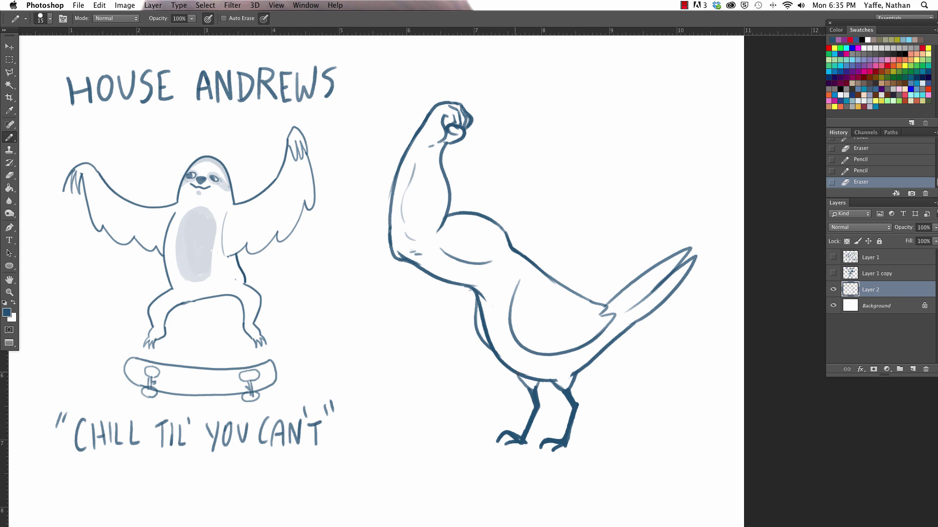
Strengthen the bird's rear thigh outline and erase the rough overlaps at the wing tip and along the wing's front edge.
{"action": "left_click_drag", "start_coordinate": [516, 373], "coordinate": [530, 389]}
{"action": "key", "text": "e"}
{"action": "mouse_move", "coordinate": [596, 308]}
{"action": "left_mouse_down"}
{"action": "mouse_move", "coordinate": [612, 324]}
{"action": "mouse_move", "coordinate": [592, 337]}
{"action": "left_mouse_up"}
{"action": "key", "text": "b"}
{"action": "key", "text": "e"}
{"action": "left_click_drag", "start_coordinate": [520, 279], "coordinate": [517, 335]}
{"action": "key", "text": "b"}
Draw curved feather contours inside the rear part of the bird's wing, undoing a stray stroke at the wing tip.
{"action": "left_click_drag", "start_coordinate": [611, 323], "coordinate": [596, 337]}
{"action": "key", "text": "super+z"}
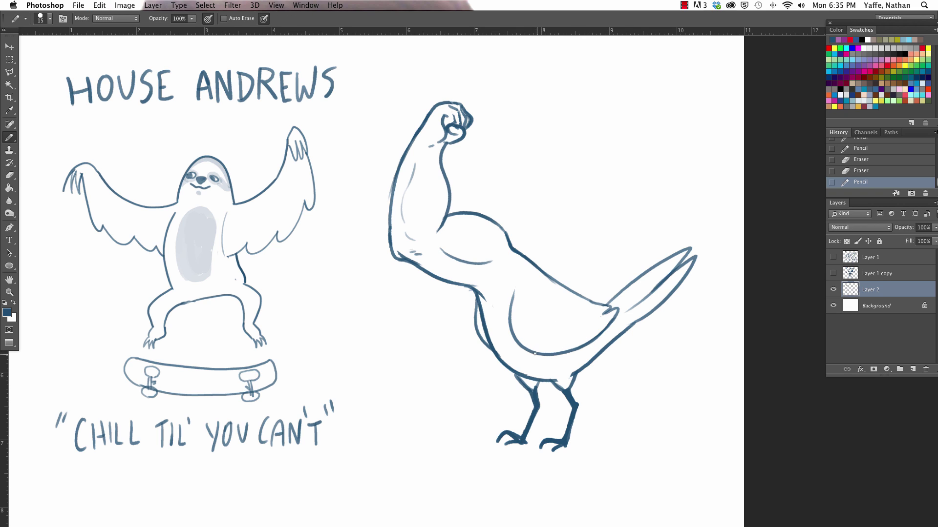
{"action": "mouse_move", "coordinate": [542, 355]}
{"action": "left_mouse_down"}
{"action": "mouse_move", "coordinate": [588, 305]}
{"action": "mouse_move", "coordinate": [583, 293]}
{"action": "left_mouse_up"}
{"action": "left_click_drag", "start_coordinate": [657, 416], "coordinate": [650, 381]}
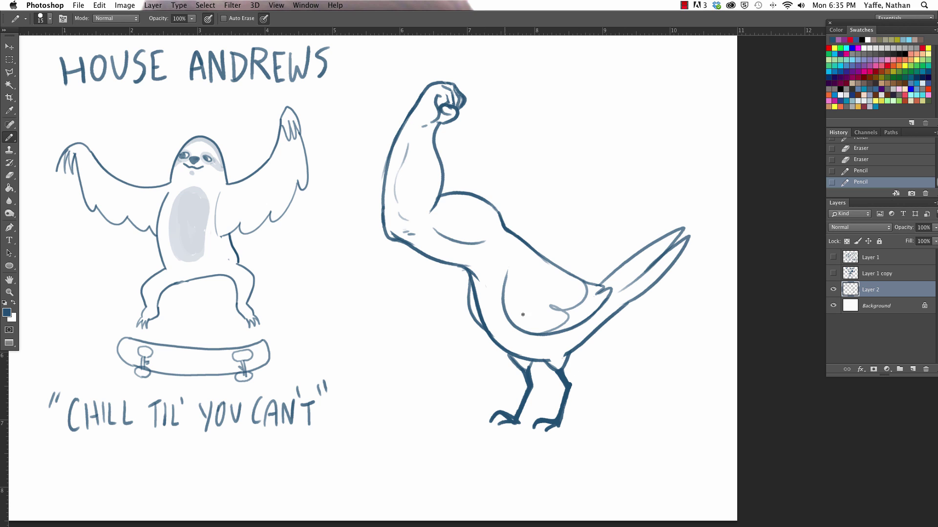
Add crease marks at the end of the bicep line and thicken the bird's outline from the shoulder along the back.
{"action": "left_click_drag", "start_coordinate": [486, 244], "coordinate": [489, 236]}
{"action": "mouse_move", "coordinate": [493, 232]}
{"action": "left_mouse_down"}
{"action": "mouse_move", "coordinate": [491, 243]}
{"action": "mouse_move", "coordinate": [571, 272]}
{"action": "left_mouse_up"}
{"action": "key", "text": "e"}
{"action": "key", "text": "b"}
{"action": "key", "text": "e"}
{"action": "key", "text": "b"}
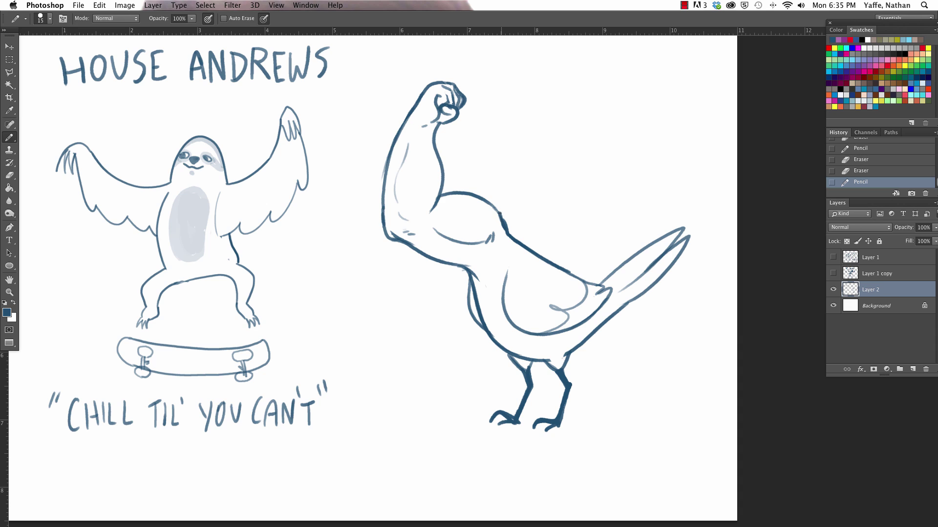
{"action": "left_click_drag", "start_coordinate": [498, 211], "coordinate": [487, 200]}
{"action": "left_click", "coordinate": [192, 18]}
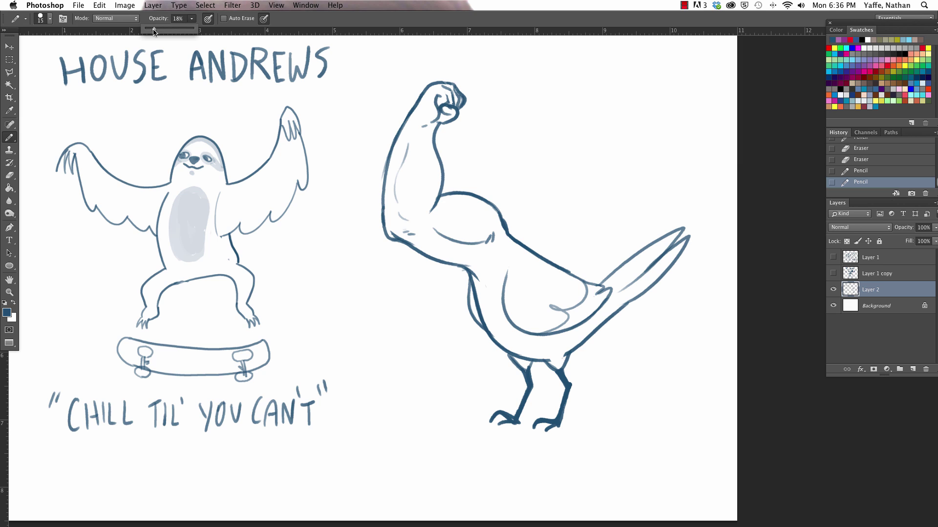
{"action": "left_click_drag", "start_coordinate": [158, 31], "coordinate": [161, 30]}
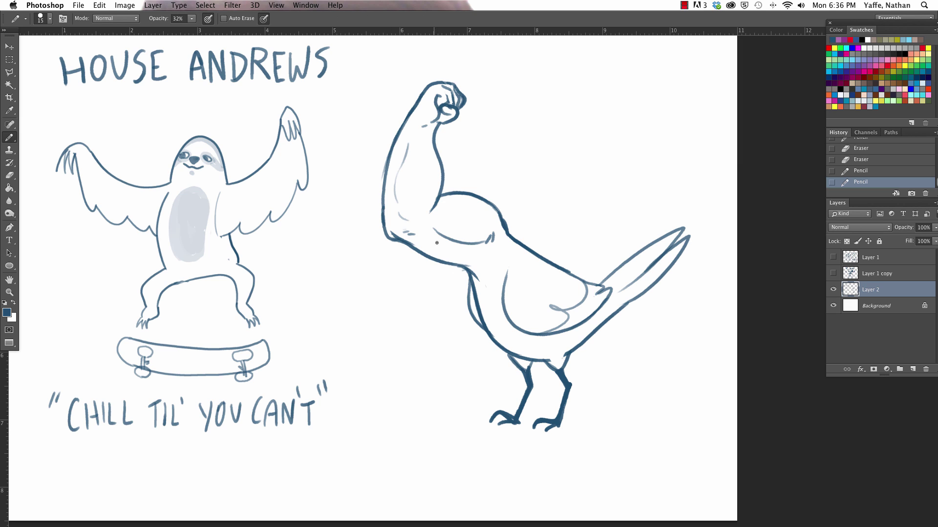
{"action": "left_click_drag", "start_coordinate": [425, 93], "coordinate": [398, 160]}
{"action": "key", "text": "super+z"}
Enlarge the pencil to 80 px and lower its opacity to 15%, testing it with a dab beside the fist.
{"action": "left_click", "coordinate": [190, 20]}
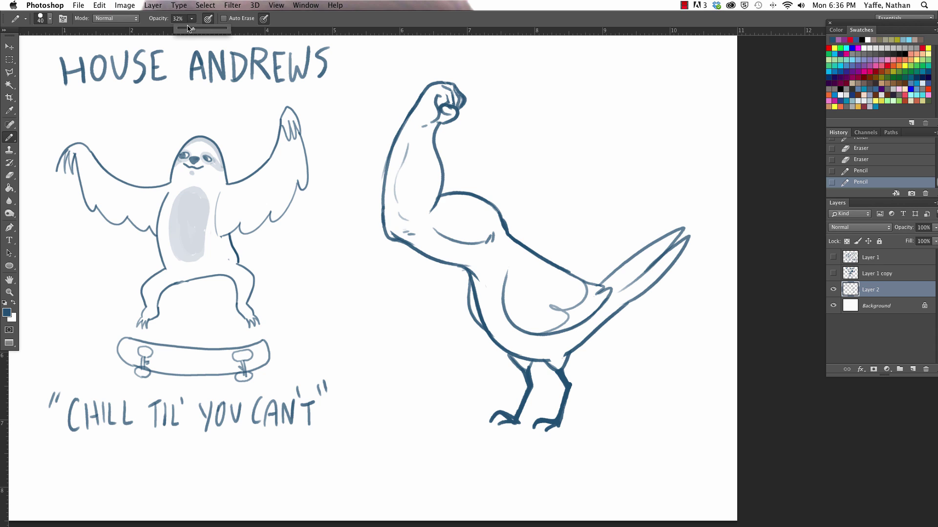
{"action": "left_click_drag", "start_coordinate": [189, 29], "coordinate": [193, 31]}
{"action": "left_click", "coordinate": [467, 95]}
{"action": "key", "text": "a"}
{"action": "key", "text": "b"}
{"action": "key", "text": "0"}
{"action": "key", "text": "bracketright"}
{"action": "key", "text": "bracketright"}
{"action": "key", "text": "bracketright"}
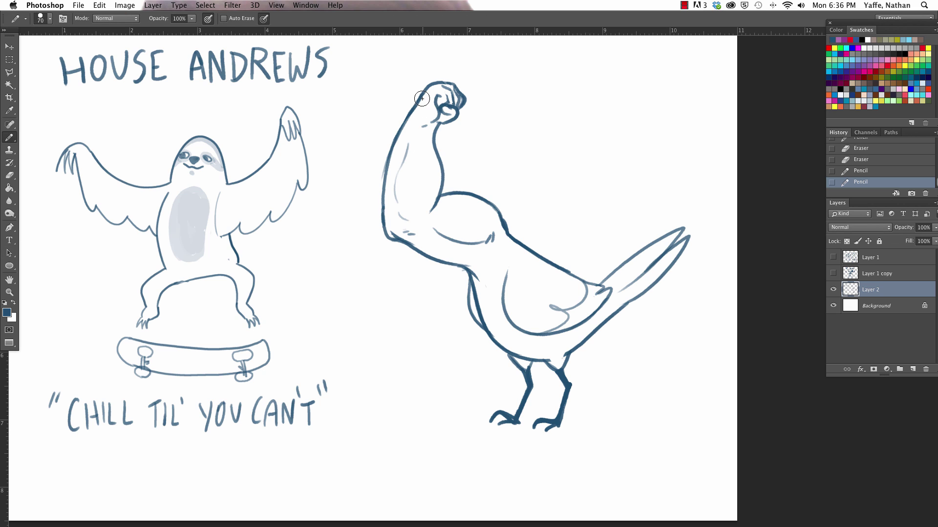
{"action": "key", "text": "bracketright"}
{"action": "left_click_drag", "start_coordinate": [433, 83], "coordinate": [391, 173]}
{"action": "key", "text": "super+z"}
{"action": "mouse_move", "coordinate": [192, 18]}
{"action": "left_mouse_down"}
{"action": "mouse_move", "coordinate": [184, 30]}
{"action": "mouse_move", "coordinate": [153, 32]}
{"action": "left_mouse_up"}
{"action": "left_click", "coordinate": [491, 65]}
Shade the outer forearm, the underside of the upper arm and the chest down to the belly, erasing the overspill there.
{"action": "mouse_move", "coordinate": [417, 100]}
{"action": "left_mouse_down"}
{"action": "mouse_move", "coordinate": [393, 203]}
{"action": "mouse_move", "coordinate": [396, 233]}
{"action": "mouse_move", "coordinate": [403, 190]}
{"action": "mouse_move", "coordinate": [408, 226]}
{"action": "mouse_move", "coordinate": [481, 255]}
{"action": "left_mouse_up"}
{"action": "key", "text": "e"}
{"action": "key", "text": "b"}
{"action": "key", "text": "super+z"}
{"action": "mouse_move", "coordinate": [390, 221]}
{"action": "left_mouse_down"}
{"action": "mouse_move", "coordinate": [476, 255]}
{"action": "mouse_move", "coordinate": [500, 337]}
{"action": "mouse_move", "coordinate": [539, 352]}
{"action": "left_mouse_up"}
{"action": "key", "text": "e"}
{"action": "left_click_drag", "start_coordinate": [501, 326], "coordinate": [546, 356]}
Deepen the shadow on the breast, shade along the bicep and inner forearm, and erase excess shading around the wrist.
{"action": "key", "text": "b"}
{"action": "mouse_move", "coordinate": [469, 284]}
{"action": "left_mouse_down"}
{"action": "mouse_move", "coordinate": [498, 336]}
{"action": "mouse_move", "coordinate": [525, 360]}
{"action": "left_mouse_up"}
{"action": "left_click_drag", "start_coordinate": [425, 211], "coordinate": [490, 234]}
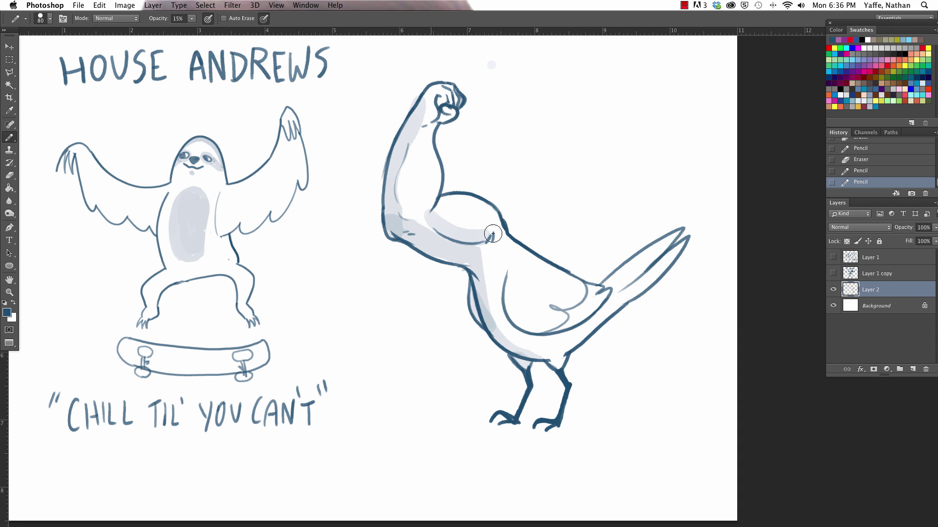
{"action": "left_click_drag", "start_coordinate": [401, 154], "coordinate": [430, 214]}
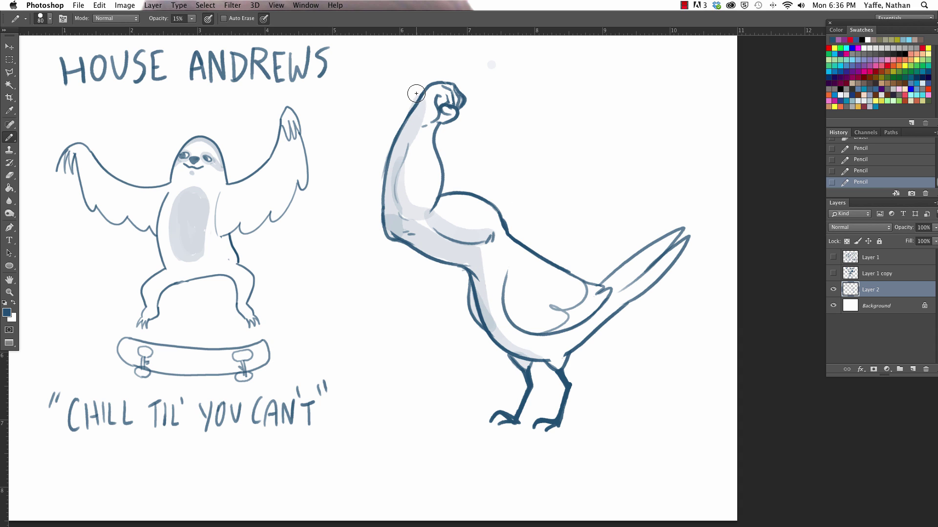
{"action": "key", "text": "e"}
{"action": "left_click_drag", "start_coordinate": [415, 98], "coordinate": [444, 117]}
Shade the inside of the wing and the lower belly, erasing the shading that spills past the wing outline.
{"action": "key", "text": "b"}
{"action": "mouse_move", "coordinate": [511, 260]}
{"action": "left_mouse_down"}
{"action": "mouse_move", "coordinate": [507, 282]}
{"action": "mouse_move", "coordinate": [583, 313]}
{"action": "left_mouse_up"}
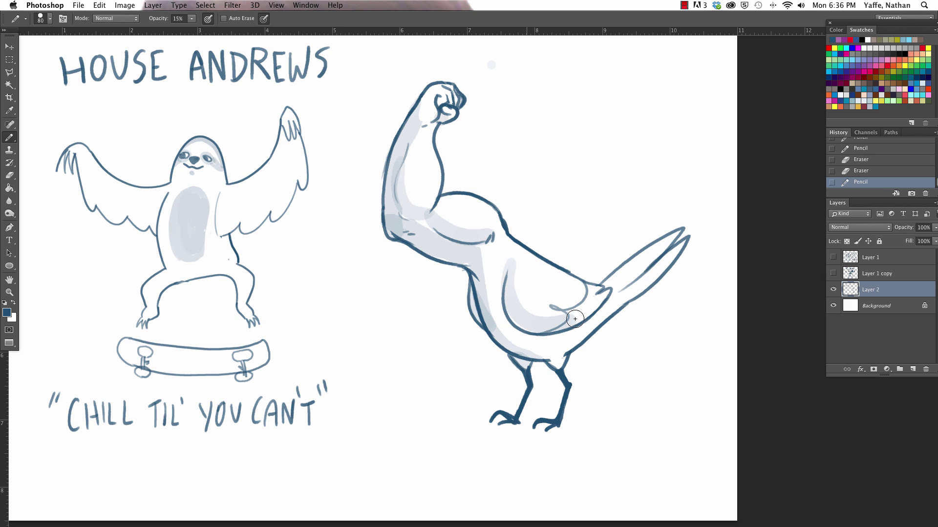
{"action": "key", "text": "e"}
{"action": "mouse_move", "coordinate": [515, 261]}
{"action": "left_mouse_down"}
{"action": "mouse_move", "coordinate": [538, 316]}
{"action": "mouse_move", "coordinate": [554, 281]}
{"action": "mouse_move", "coordinate": [512, 257]}
{"action": "mouse_move", "coordinate": [502, 306]}
{"action": "mouse_move", "coordinate": [544, 358]}
{"action": "mouse_move", "coordinate": [518, 351]}
{"action": "mouse_move", "coordinate": [476, 295]}
{"action": "mouse_move", "coordinate": [470, 249]}
{"action": "mouse_move", "coordinate": [485, 298]}
{"action": "mouse_move", "coordinate": [571, 349]}
{"action": "left_mouse_up"}
{"action": "key", "text": "b"}
{"action": "key", "text": "ctrl+z"}
{"action": "mouse_move", "coordinate": [488, 315]}
{"action": "left_mouse_down"}
{"action": "mouse_move", "coordinate": [503, 339]}
{"action": "mouse_move", "coordinate": [576, 348]}
{"action": "mouse_move", "coordinate": [558, 361]}
{"action": "mouse_move", "coordinate": [577, 359]}
{"action": "left_mouse_up"}
Erase thin highlights out of the shading along the forearm and beneath the upper arm.
{"action": "key", "text": "e"}
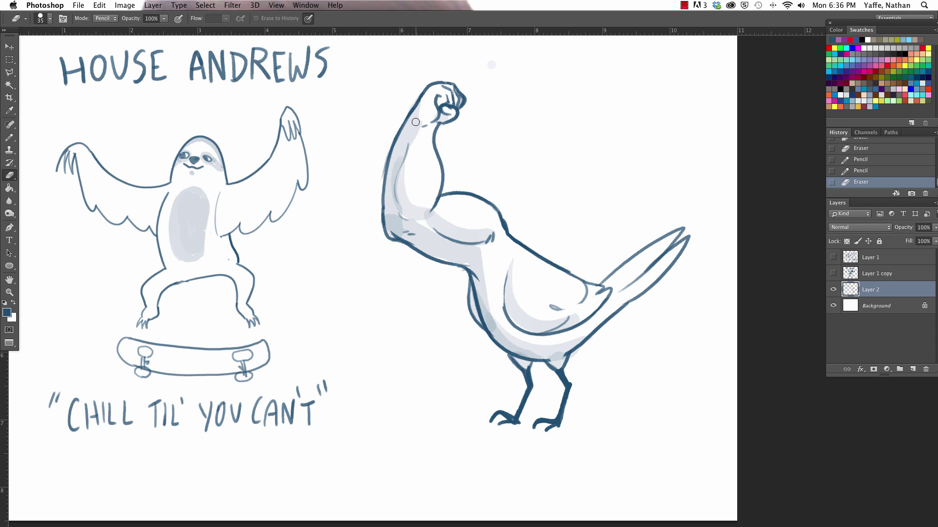
{"action": "left_click_drag", "start_coordinate": [419, 126], "coordinate": [420, 119]}
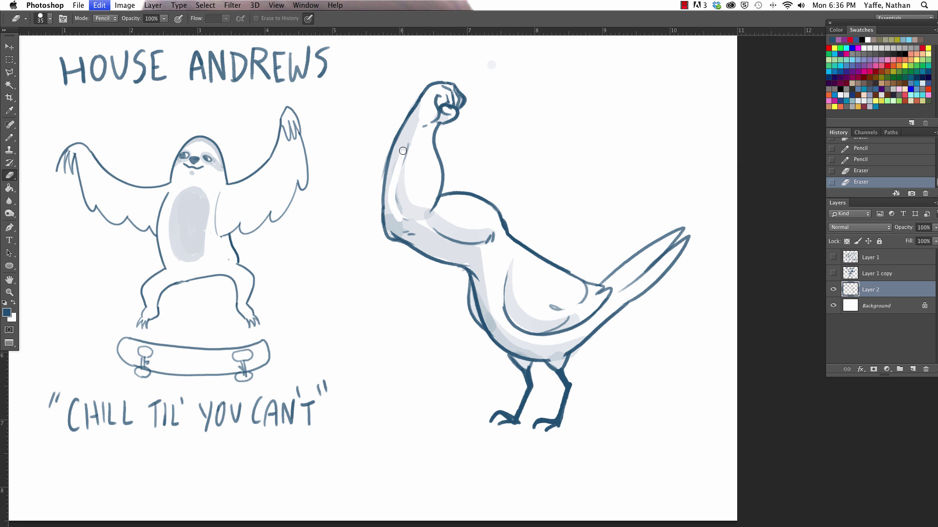
{"action": "mouse_move", "coordinate": [396, 166]}
{"action": "left_mouse_down"}
{"action": "mouse_move", "coordinate": [413, 213]}
{"action": "mouse_move", "coordinate": [451, 240]}
{"action": "left_mouse_up"}
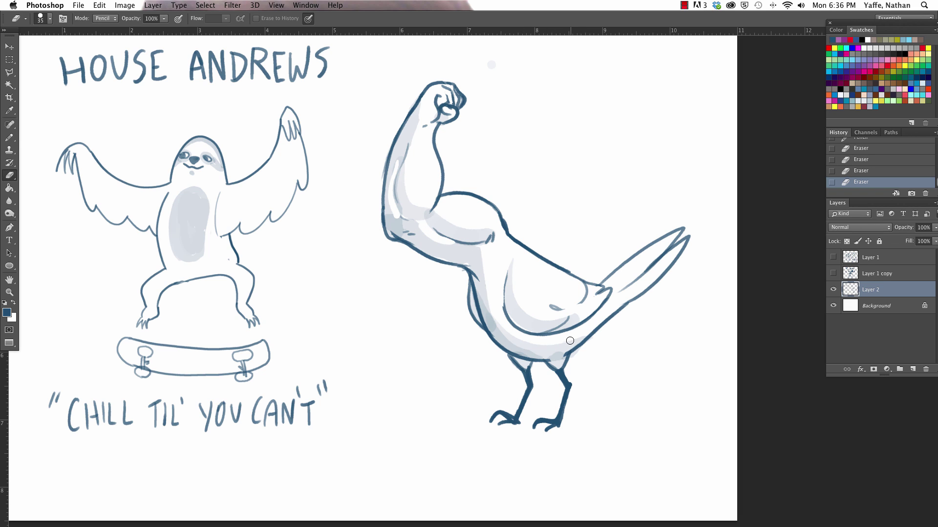
Shade the underside of the tail and erase the shading overspill and the stray test dab near the fist.
{"action": "key", "text": "b"}
{"action": "mouse_move", "coordinate": [559, 354]}
{"action": "left_mouse_down"}
{"action": "mouse_move", "coordinate": [688, 237]}
{"action": "mouse_move", "coordinate": [674, 259]}
{"action": "left_mouse_up"}
{"action": "key", "text": "e"}
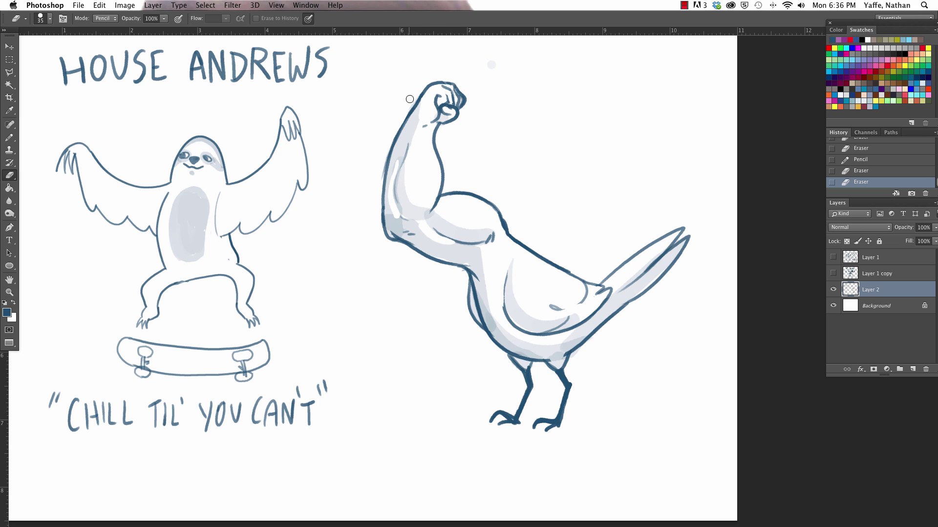
{"action": "left_click", "coordinate": [457, 78]}
{"action": "left_click", "coordinate": [525, 120]}
{"action": "key", "text": "b"}
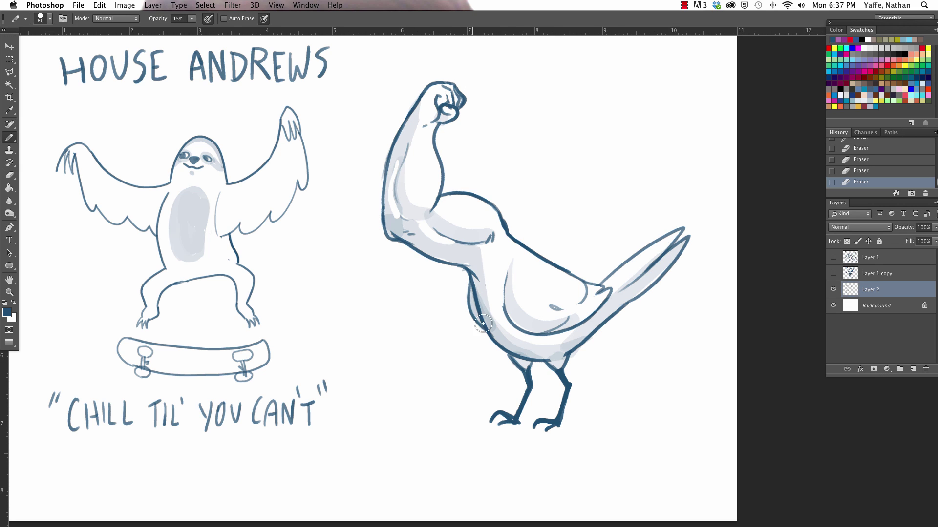
Shade the far side of the breast and the top of the bird's rear thigh.
{"action": "left_click_drag", "start_coordinate": [492, 329], "coordinate": [496, 337]}
{"action": "left_click_drag", "start_coordinate": [471, 287], "coordinate": [491, 326]}
{"action": "left_click_drag", "start_coordinate": [471, 287], "coordinate": [481, 321]}
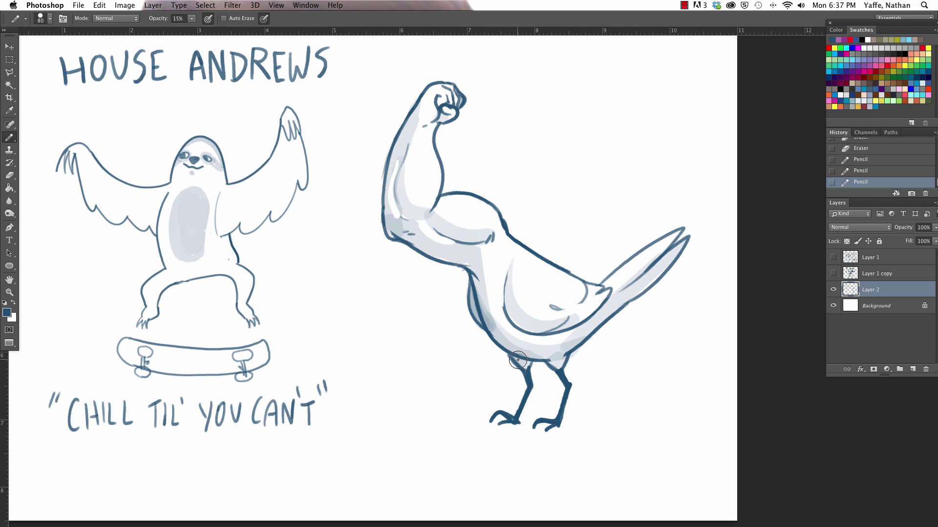
{"action": "left_click_drag", "start_coordinate": [522, 361], "coordinate": [535, 355]}
Restore the pencil opacity to 100% and reduce the brush size for lettering.
{"action": "key", "text": "a"}
{"action": "left_click", "coordinate": [192, 19]}
{"action": "mouse_move", "coordinate": [233, 30]}
{"action": "left_mouse_down"}
{"action": "mouse_move", "coordinate": [195, 33]}
{"action": "mouse_move", "coordinate": [237, 30]}
{"action": "left_mouse_up"}
{"action": "left_click_drag", "start_coordinate": [556, 310], "coordinate": [561, 314]}
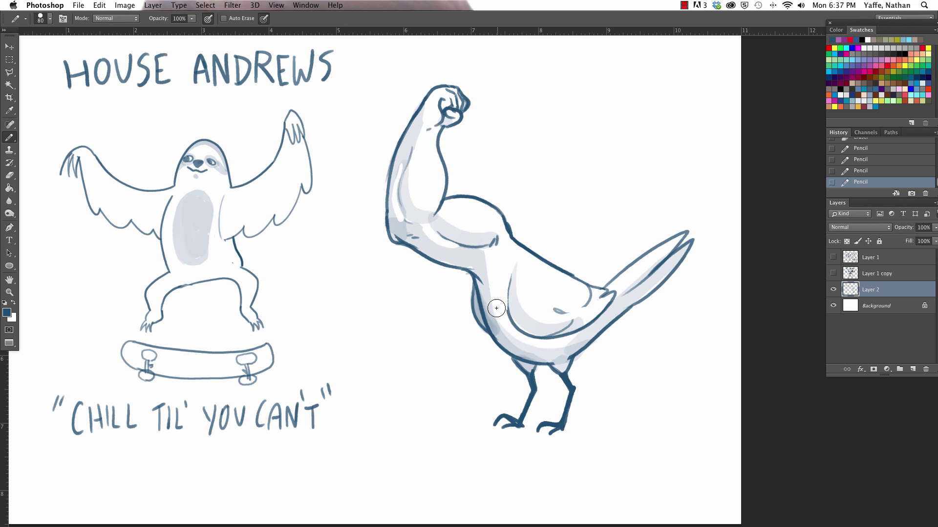
{"action": "key", "text": "bracketleft"}
{"action": "key", "text": "bracketleft"}
{"action": "key", "text": "bracketleft"}
{"action": "key", "text": "bracketleft"}
{"action": "key", "text": "a"}
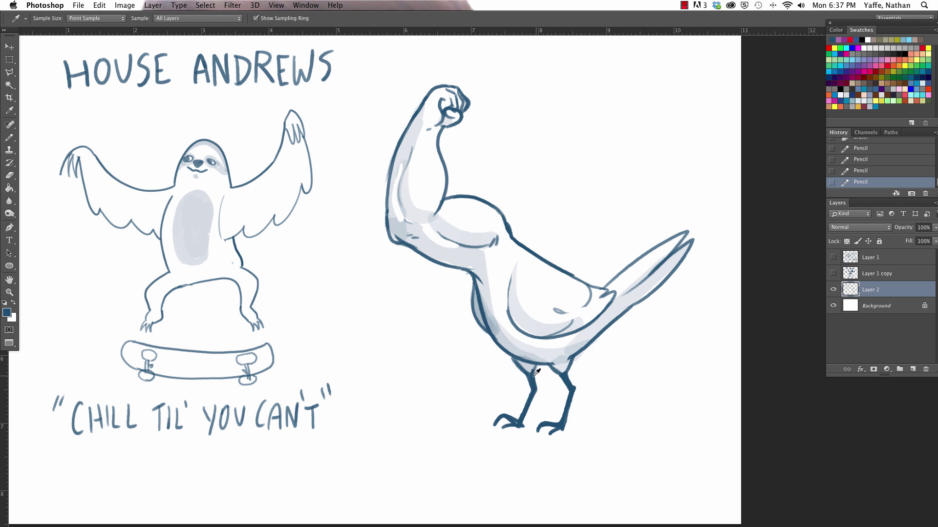
Hand-letter the word HOUSE in capitals above the bird's fist, undoing the first stroke of the H.
{"action": "left_click_drag", "start_coordinate": [539, 156], "coordinate": [534, 221]}
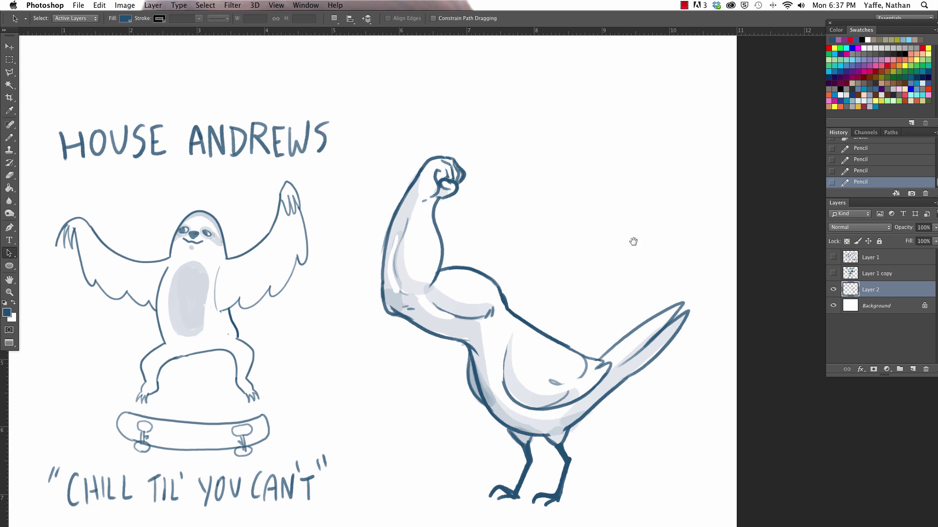
{"action": "key", "text": "b"}
{"action": "mouse_move", "coordinate": [417, 99]}
{"action": "left_mouse_down"}
{"action": "mouse_move", "coordinate": [421, 138]}
{"action": "mouse_move", "coordinate": [407, 147]}
{"action": "mouse_move", "coordinate": [420, 127]}
{"action": "left_mouse_up"}
{"action": "key", "text": "super+z"}
{"action": "left_click_drag", "start_coordinate": [421, 107], "coordinate": [423, 145]}
{"action": "mouse_move", "coordinate": [441, 110]}
{"action": "left_mouse_down"}
{"action": "mouse_move", "coordinate": [468, 145]}
{"action": "mouse_move", "coordinate": [473, 111]}
{"action": "mouse_move", "coordinate": [484, 140]}
{"action": "mouse_move", "coordinate": [511, 128]}
{"action": "mouse_move", "coordinate": [527, 143]}
{"action": "left_mouse_up"}
{"action": "mouse_move", "coordinate": [512, 125]}
{"action": "left_mouse_down"}
{"action": "mouse_move", "coordinate": [528, 124]}
{"action": "mouse_move", "coordinate": [529, 108]}
{"action": "left_mouse_up"}
Hand-letter the house's family name in capitals after the word HOUSE above the bird.
{"action": "mouse_move", "coordinate": [551, 112]}
{"action": "left_mouse_down"}
{"action": "mouse_move", "coordinate": [575, 111]}
{"action": "mouse_move", "coordinate": [561, 146]}
{"action": "mouse_move", "coordinate": [579, 109]}
{"action": "left_mouse_up"}
{"action": "left_click_drag", "start_coordinate": [580, 109], "coordinate": [596, 148]}
{"action": "left_click_drag", "start_coordinate": [606, 116], "coordinate": [605, 147]}
{"action": "mouse_move", "coordinate": [606, 115]}
{"action": "left_mouse_down"}
{"action": "mouse_move", "coordinate": [620, 147]}
{"action": "mouse_move", "coordinate": [623, 109]}
{"action": "left_mouse_up"}
{"action": "left_click_drag", "start_coordinate": [634, 111], "coordinate": [633, 147]}
{"action": "mouse_move", "coordinate": [634, 113]}
{"action": "left_mouse_down"}
{"action": "mouse_move", "coordinate": [651, 128]}
{"action": "mouse_move", "coordinate": [652, 103]}
{"action": "left_mouse_up"}
{"action": "mouse_move", "coordinate": [664, 111]}
{"action": "left_mouse_down"}
{"action": "mouse_move", "coordinate": [663, 143]}
{"action": "mouse_move", "coordinate": [681, 146]}
{"action": "mouse_move", "coordinate": [677, 129]}
{"action": "left_mouse_up"}
{"action": "mouse_move", "coordinate": [658, 111]}
{"action": "left_mouse_down"}
{"action": "mouse_move", "coordinate": [679, 110]}
{"action": "mouse_move", "coordinate": [689, 149]}
{"action": "left_mouse_up"}
{"action": "left_click_drag", "start_coordinate": [686, 111], "coordinate": [684, 132]}
{"action": "left_click_drag", "start_coordinate": [686, 130], "coordinate": [711, 149]}
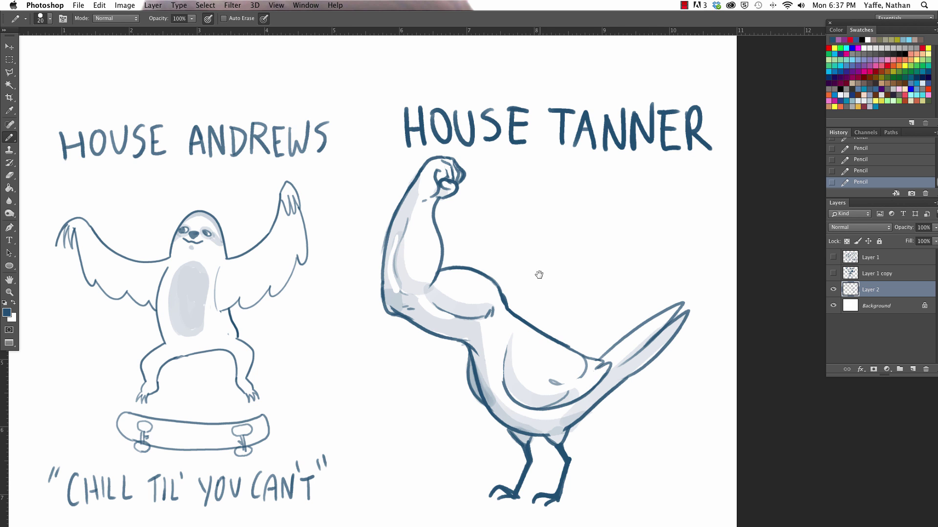
Hand-letter the motto "STRONG ENOUGH" in capitals with quotation marks beneath the bird, using a slightly smaller pencil.
{"action": "scroll", "coordinate": [540, 309], "scroll_direction": "down", "scroll_amount": 10}
{"action": "key", "text": "bracketleft"}
{"action": "mouse_move", "coordinate": [455, 265]}
{"action": "left_mouse_down"}
{"action": "mouse_move", "coordinate": [437, 289]}
{"action": "mouse_move", "coordinate": [467, 292]}
{"action": "mouse_move", "coordinate": [477, 264]}
{"action": "left_mouse_up"}
{"action": "left_click_drag", "start_coordinate": [484, 263], "coordinate": [483, 292]}
{"action": "mouse_move", "coordinate": [482, 264]}
{"action": "left_mouse_down"}
{"action": "mouse_move", "coordinate": [503, 292]}
{"action": "mouse_move", "coordinate": [508, 266]}
{"action": "mouse_move", "coordinate": [550, 289]}
{"action": "mouse_move", "coordinate": [551, 263]}
{"action": "mouse_move", "coordinate": [615, 289]}
{"action": "mouse_move", "coordinate": [614, 274]}
{"action": "left_mouse_up"}
{"action": "mouse_move", "coordinate": [592, 263]}
{"action": "left_mouse_down"}
{"action": "mouse_move", "coordinate": [616, 262]}
{"action": "mouse_move", "coordinate": [622, 291]}
{"action": "left_mouse_up"}
{"action": "mouse_move", "coordinate": [620, 262]}
{"action": "left_mouse_down"}
{"action": "mouse_move", "coordinate": [644, 262]}
{"action": "mouse_move", "coordinate": [669, 289]}
{"action": "left_mouse_up"}
{"action": "mouse_move", "coordinate": [677, 266]}
{"action": "left_mouse_down"}
{"action": "mouse_move", "coordinate": [679, 291]}
{"action": "mouse_move", "coordinate": [692, 265]}
{"action": "mouse_move", "coordinate": [714, 292]}
{"action": "left_mouse_up"}
{"action": "left_click_drag", "start_coordinate": [713, 282], "coordinate": [728, 293]}
Select the motto with a rectangular marquee, move it left and down beneath the bird, and deselect it.
{"action": "key", "text": "m"}
{"action": "left_click_drag", "start_coordinate": [406, 245], "coordinate": [747, 318]}
{"action": "key", "text": "v"}
{"action": "mouse_move", "coordinate": [698, 277]}
{"action": "left_mouse_down"}
{"action": "mouse_move", "coordinate": [661, 278]}
{"action": "mouse_move", "coordinate": [703, 266]}
{"action": "mouse_move", "coordinate": [666, 289]}
{"action": "mouse_move", "coordinate": [664, 277]}
{"action": "mouse_move", "coordinate": [661, 299]}
{"action": "left_mouse_up"}
{"action": "key", "text": "ctrl+d"}
Underline the word ENOUGH in the motto with a single stroke, undoing bad attempts and erasing rough parts.
{"action": "key", "text": "b"}
{"action": "key", "text": "e"}
{"action": "key", "text": "b"}
{"action": "key", "text": "super+z"}
{"action": "key", "text": "e"}
{"action": "key", "text": "b"}
{"action": "left_click_drag", "start_coordinate": [561, 298], "coordinate": [713, 298]}
{"action": "key", "text": "super+z"}
{"action": "left_click_drag", "start_coordinate": [567, 301], "coordinate": [698, 306]}
{"action": "key", "text": "e"}
{"action": "mouse_move", "coordinate": [640, 154]}
{"action": "left_mouse_down"}
{"action": "mouse_move", "coordinate": [623, 297]}
{"action": "mouse_move", "coordinate": [575, 282]}
{"action": "left_mouse_up"}
Select the house name above the bird with a rectangular marquee, move it slightly up and left, and deselect it.
{"action": "key", "text": "super+minus"}
{"action": "key", "text": "a"}
{"action": "key", "text": "m"}
{"action": "mouse_move", "coordinate": [393, 118]}
{"action": "left_mouse_down"}
{"action": "mouse_move", "coordinate": [594, 148]}
{"action": "mouse_move", "coordinate": [656, 168]}
{"action": "mouse_move", "coordinate": [619, 140]}
{"action": "left_mouse_up"}
{"action": "key", "text": "v"}
{"action": "key", "text": "super+d"}
{"action": "key", "text": "a"}
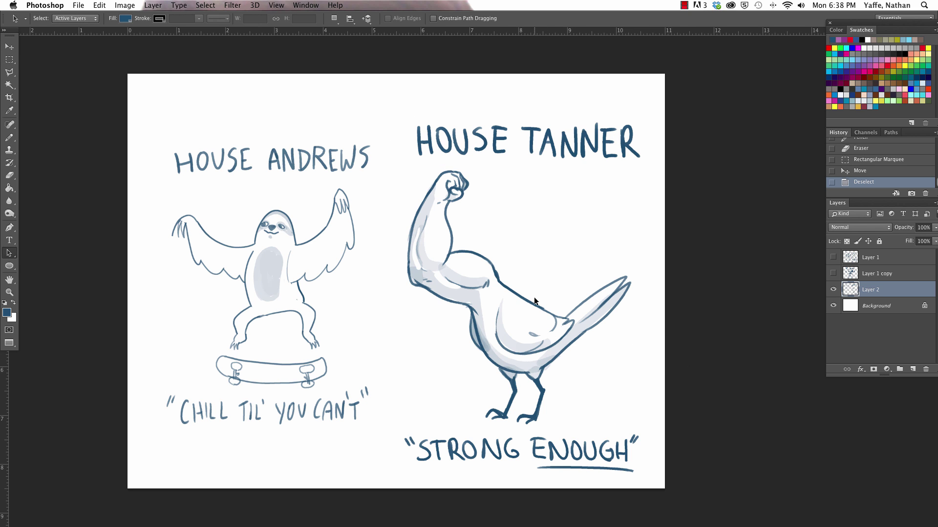
Select the whole bird emblem with its lettering, scale it down with Free Transform, move it slightly right and down, and deselect.
{"action": "key", "text": "m"}
{"action": "left_click_drag", "start_coordinate": [370, 107], "coordinate": [703, 473]}
{"action": "left_click_drag", "start_coordinate": [628, 381], "coordinate": [624, 358]}
{"action": "key", "text": "super+t"}
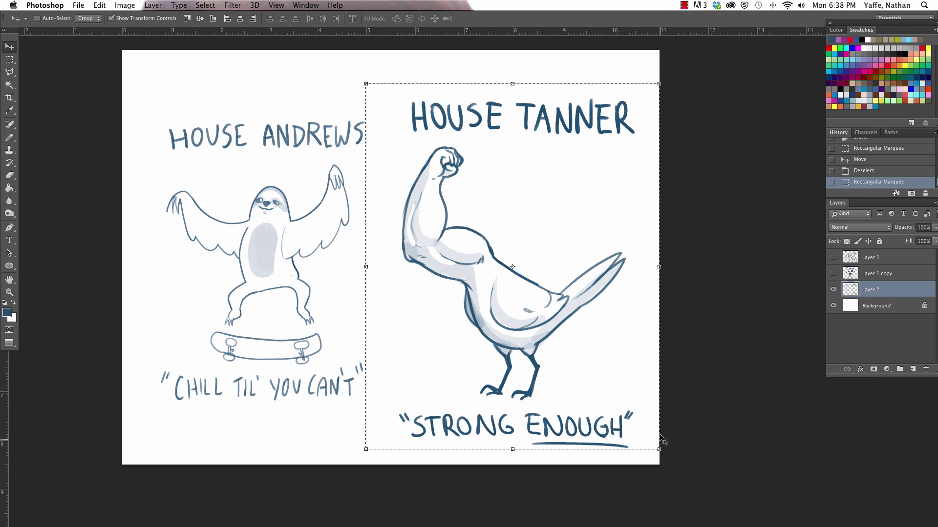
{"action": "left_click_drag", "start_coordinate": [658, 449], "coordinate": [626, 408]}
{"action": "key", "text": "Return"}
{"action": "left_click_drag", "start_coordinate": [553, 271], "coordinate": [564, 282]}
{"action": "key", "text": "super+d"}
{"action": "key", "text": "a"}
{"action": "key", "text": "z"}
{"action": "left_click_drag", "start_coordinate": [569, 371], "coordinate": [639, 345]}
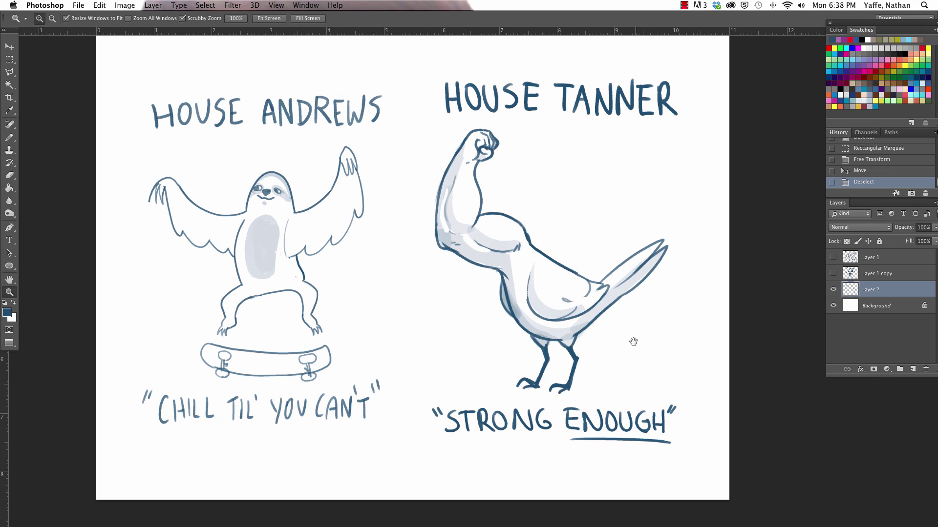